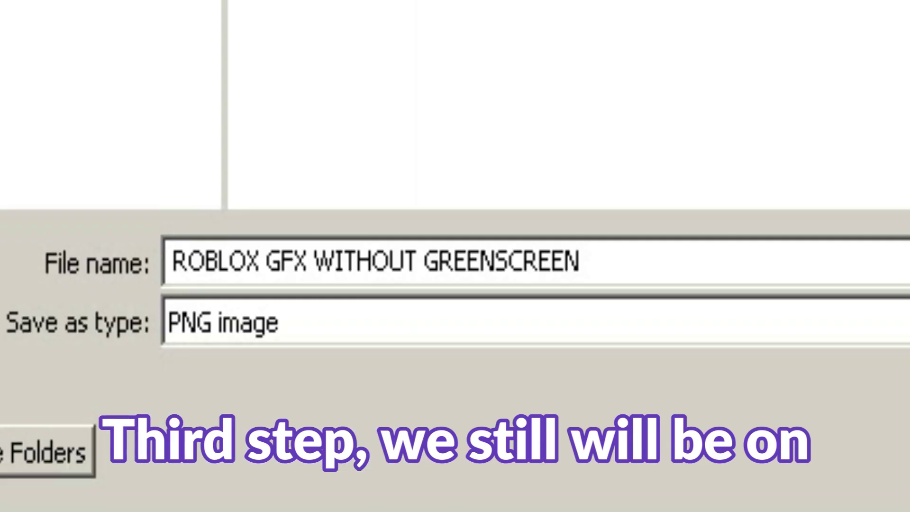
Step: Save the cut-out character as a PNG image named ROBLOX GFX WITHOUT GREENSCREEN and dismiss the sign-up notice
click(569, 251)
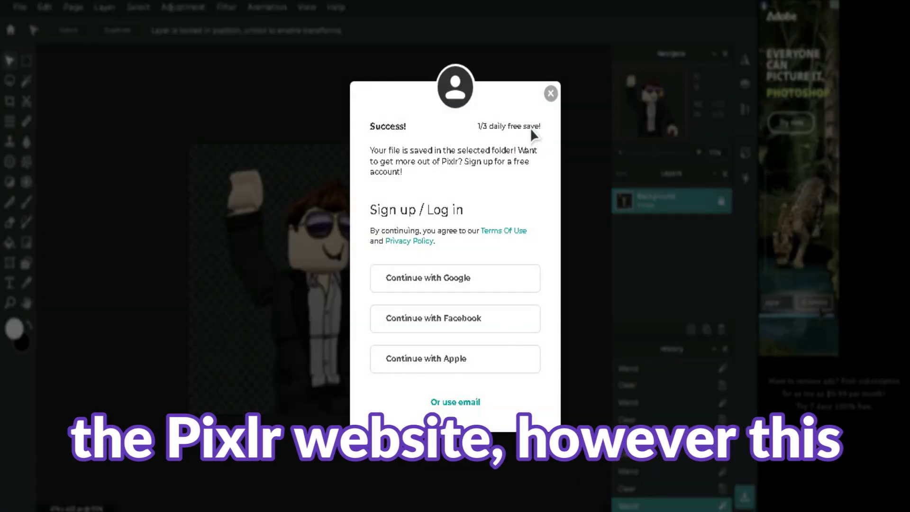
click(547, 94)
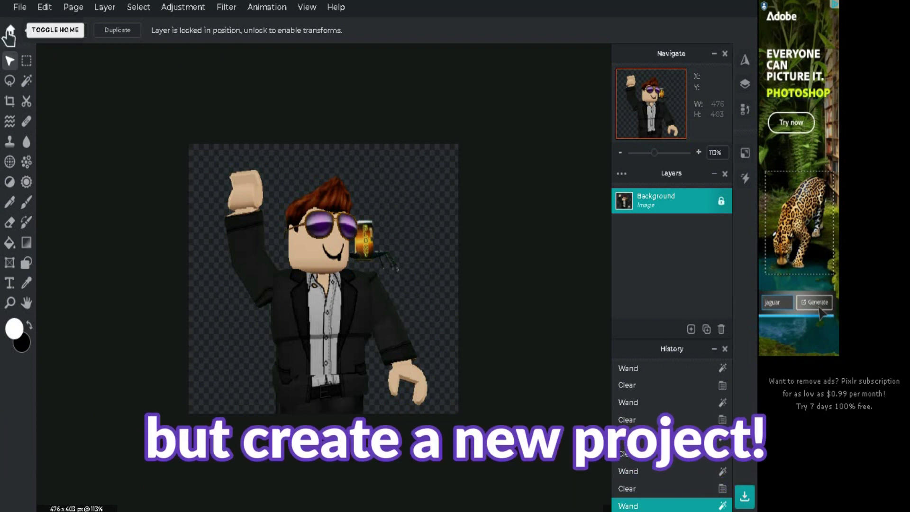
Step: Create a new project named ROBLOX GFX PROJECT at the 512 × 512 px size recommended in the Google results
click(9, 34)
click(631, 222)
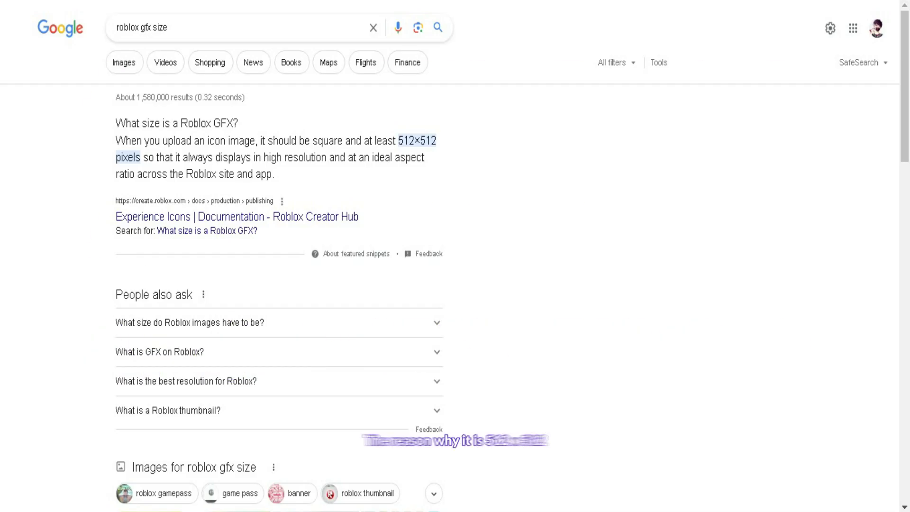
drag(190, 131, 365, 141)
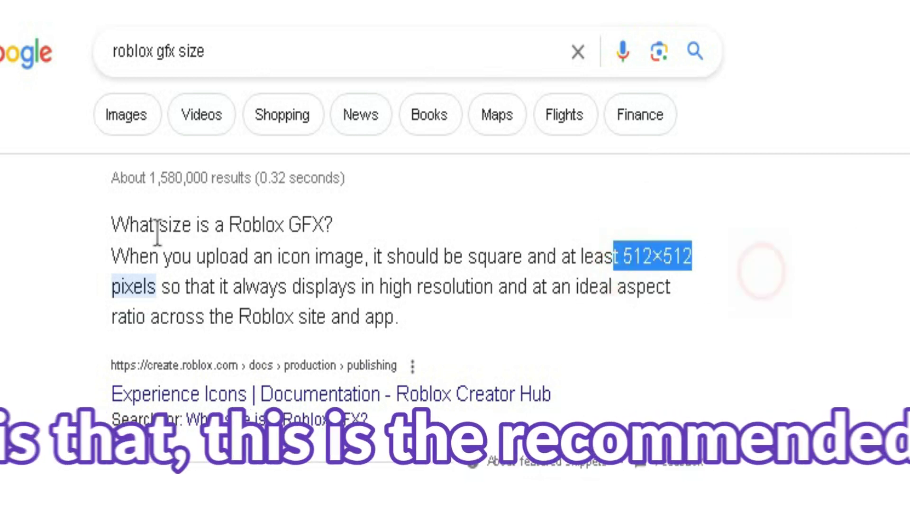
drag(158, 232, 603, 286)
click(632, 263)
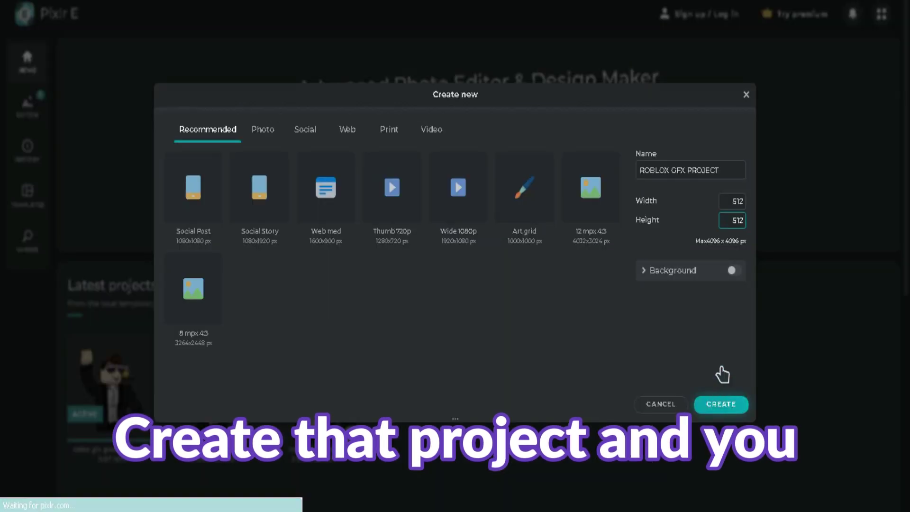
click(721, 403)
Step: Add the ROBLOX GFX WITHOUT GREENSCREEN image to the project as a new layer
click(690, 326)
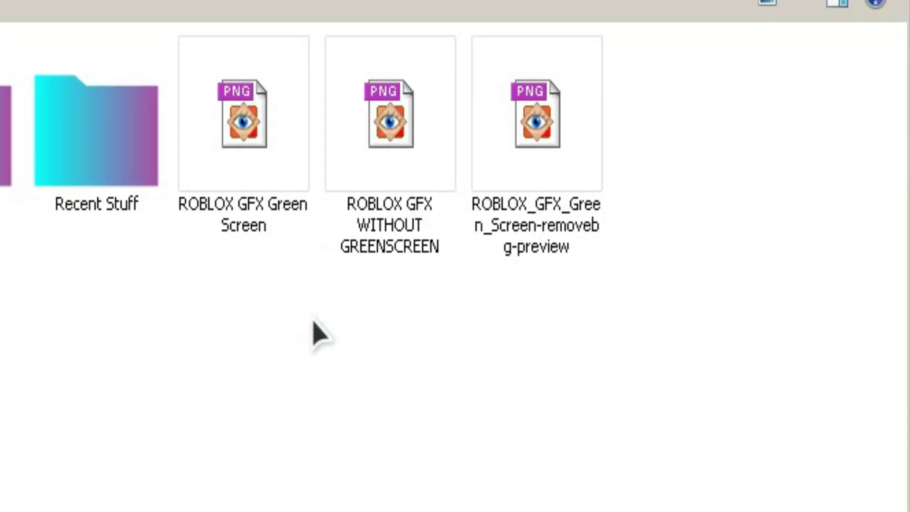
click(354, 175)
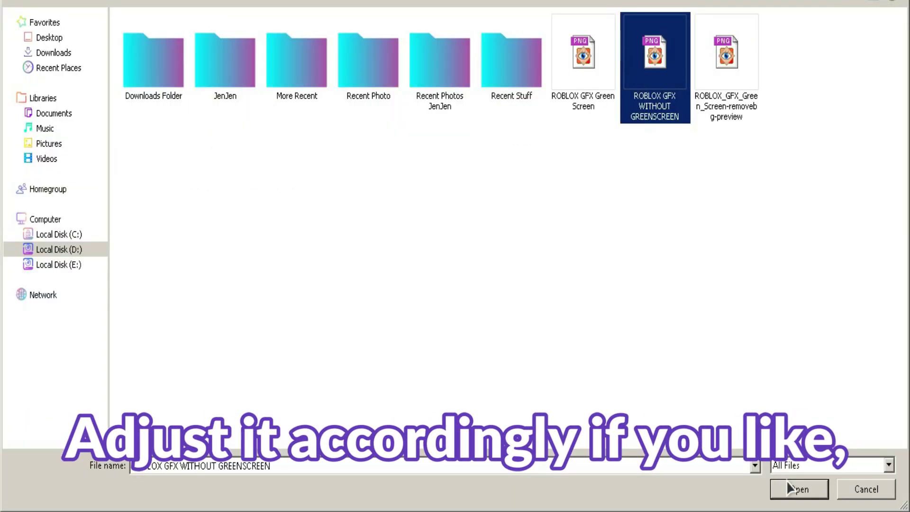
click(790, 487)
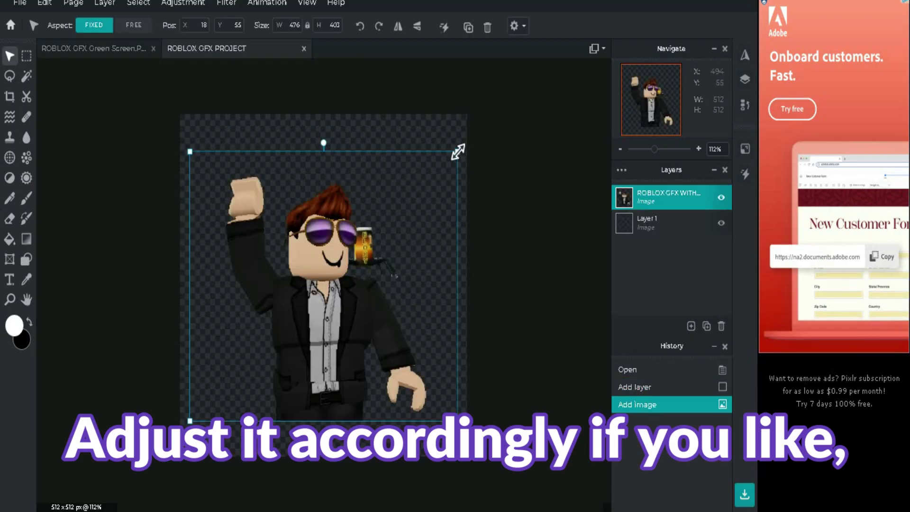
Step: Enlarge the character layer to about 719 × 609 px and shift it so the upper body fills the canvas
drag(458, 151, 591, 18)
drag(465, 239, 414, 318)
scroll(415, 318, down, 1)
mouse_move(514, 479)
mouse_down()
mouse_move(502, 471)
mouse_move(523, 488)
mouse_move(517, 479)
mouse_up()
scroll(455, 319, up, 3)
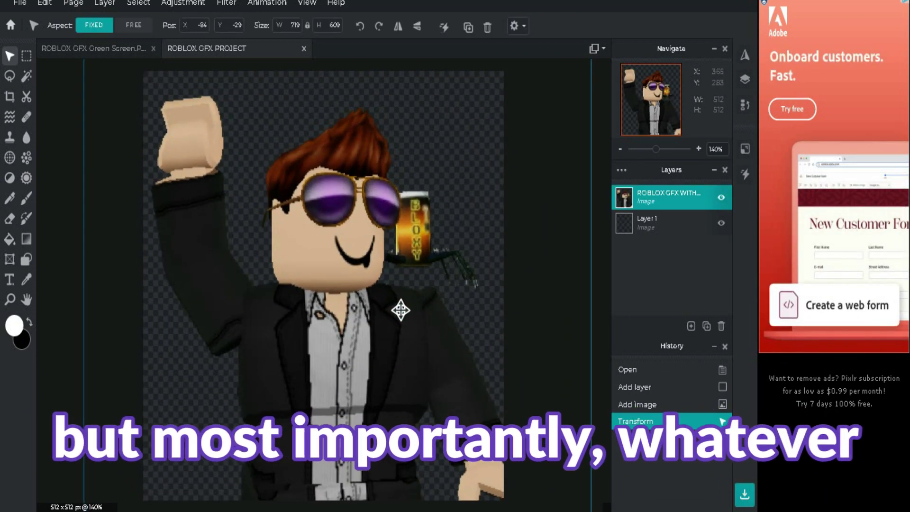
Step: Fine-tune the enlarged character's position on the canvas to about X -78, Y -32
drag(400, 310, 383, 319)
scroll(405, 316, down, 4)
click(539, 323)
click(545, 228)
drag(397, 262, 392, 259)
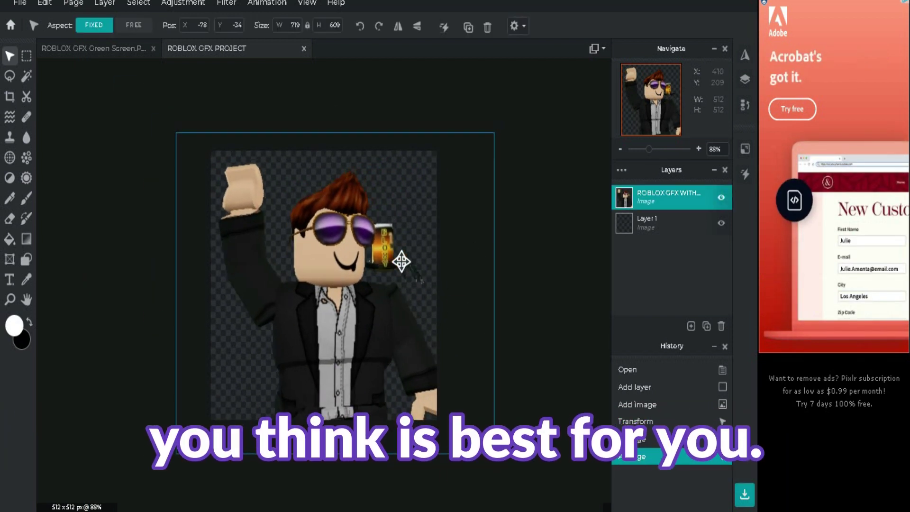
click(537, 250)
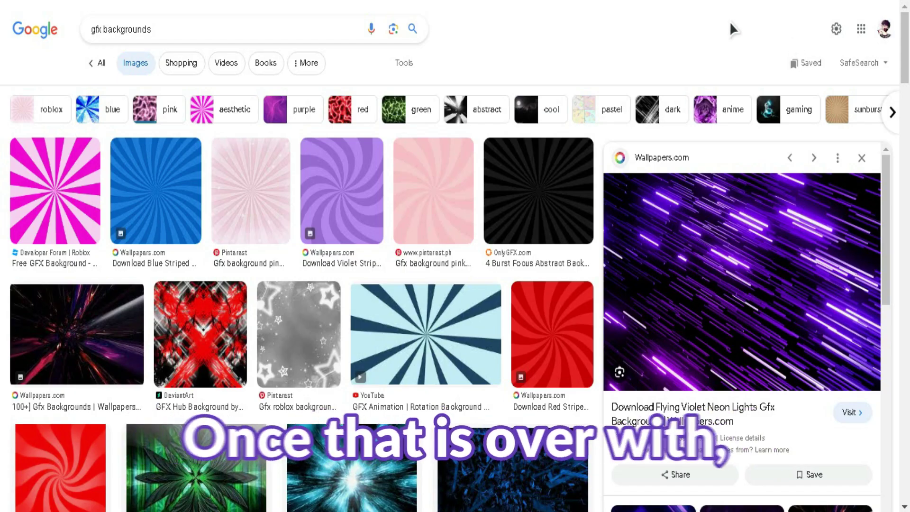
Step: Switch to Google Images and browse the "gfx backgrounds" results for a suitable background, previewing the blue Moo GFX image
click(159, 29)
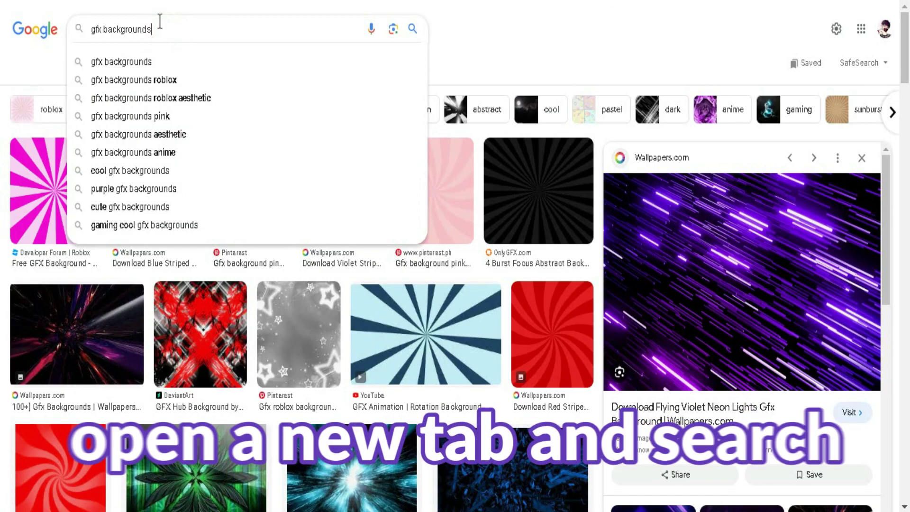
click(550, 44)
scroll(473, 298, down, 5)
scroll(472, 298, down, 15)
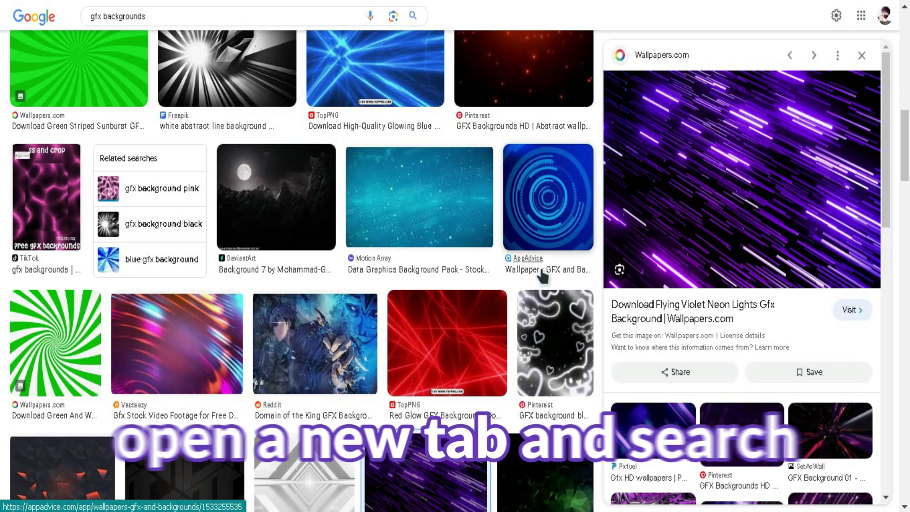
scroll(518, 345, down, 2)
scroll(97, 178, up, 2)
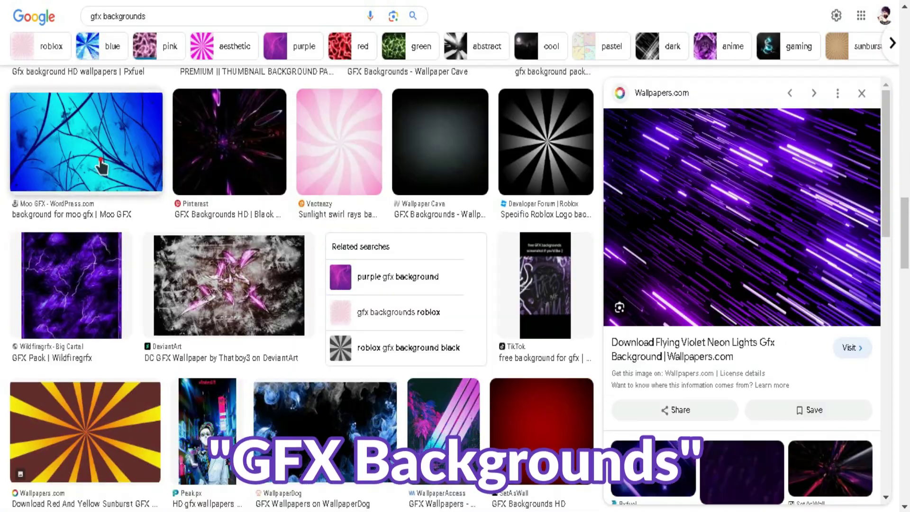
click(98, 178)
scroll(536, 252, down, 3)
scroll(536, 252, down, 10)
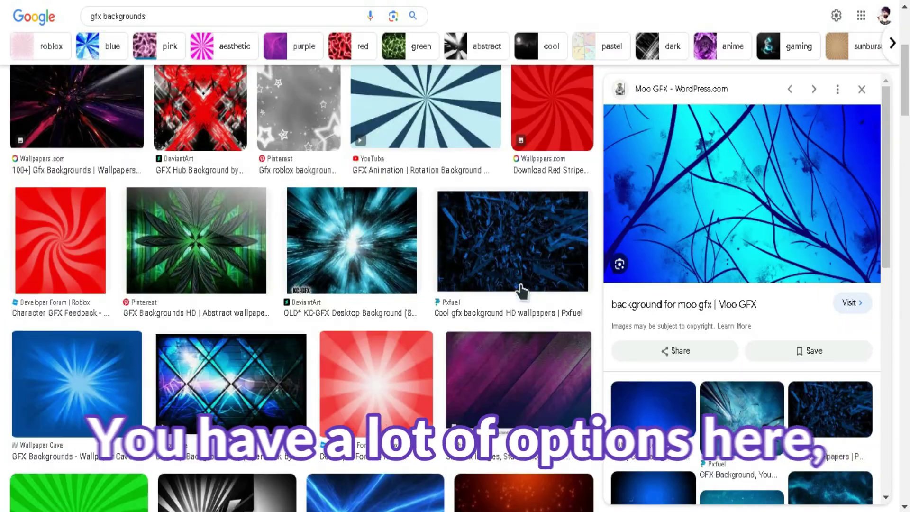
scroll(521, 291, up, 5)
scroll(537, 223, down, 3)
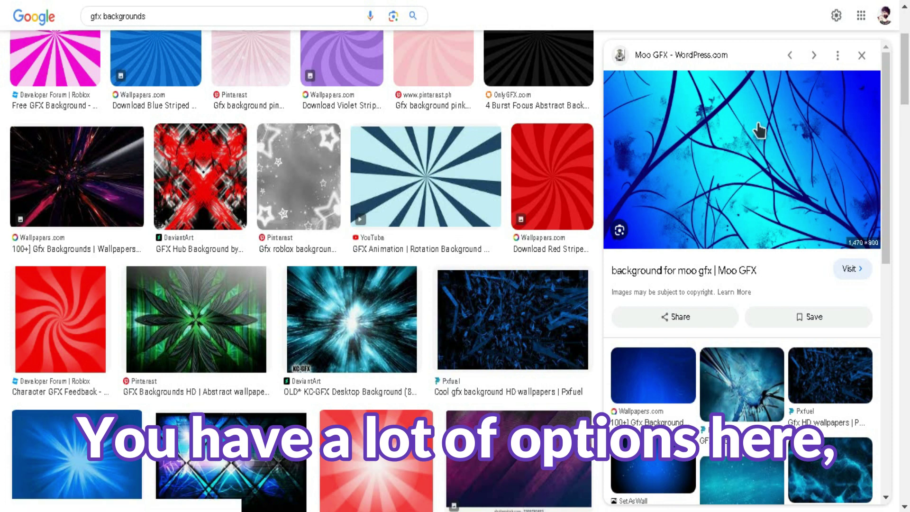
scroll(426, 284, down, 6)
Step: Select the Flying Violet Neon Lights background and save it as a JPG with a name beginning "Violet Neon GFX"
click(426, 407)
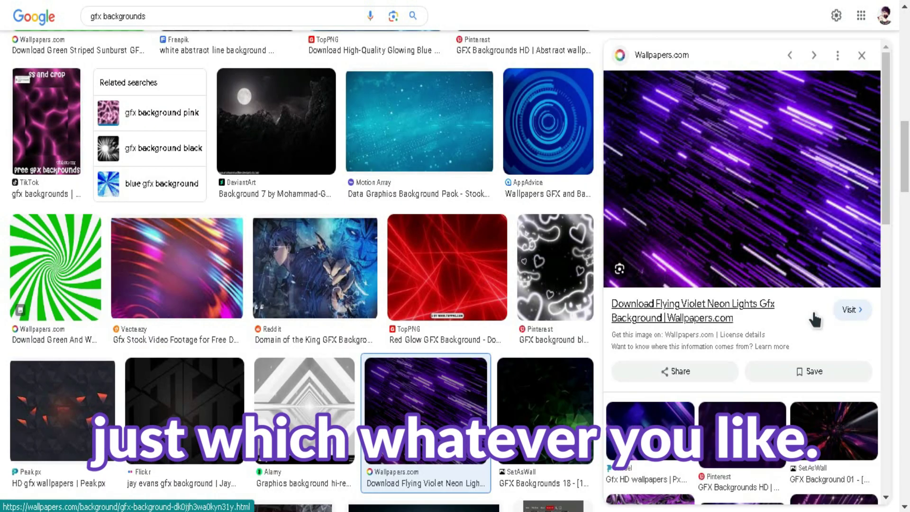
right_click(773, 133)
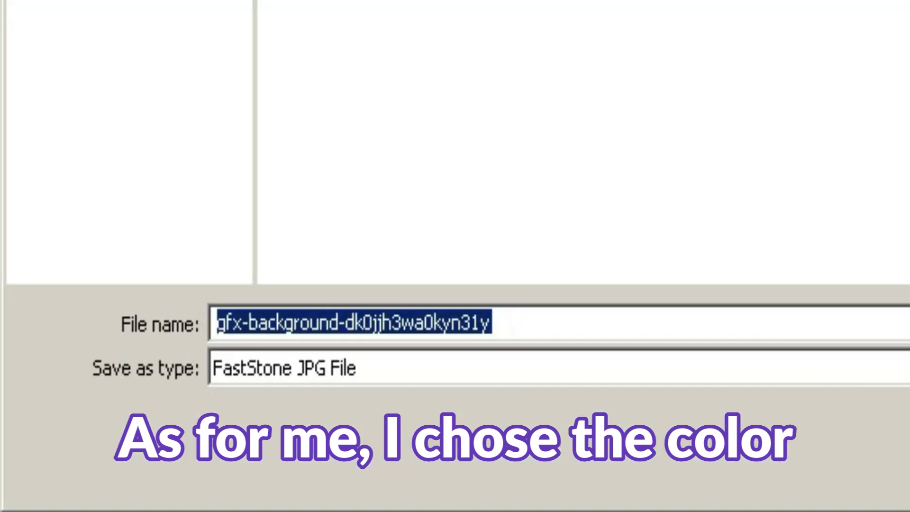
text(Violet Neon GFX)
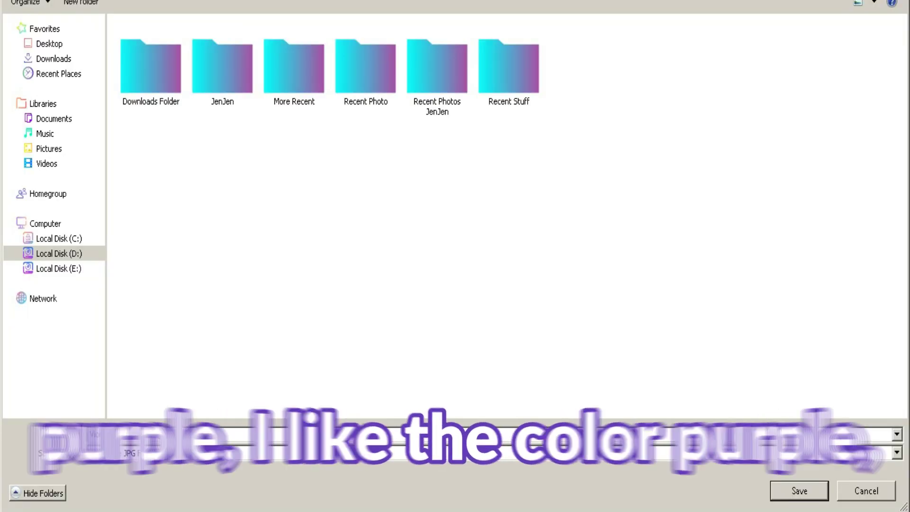
key(Return)
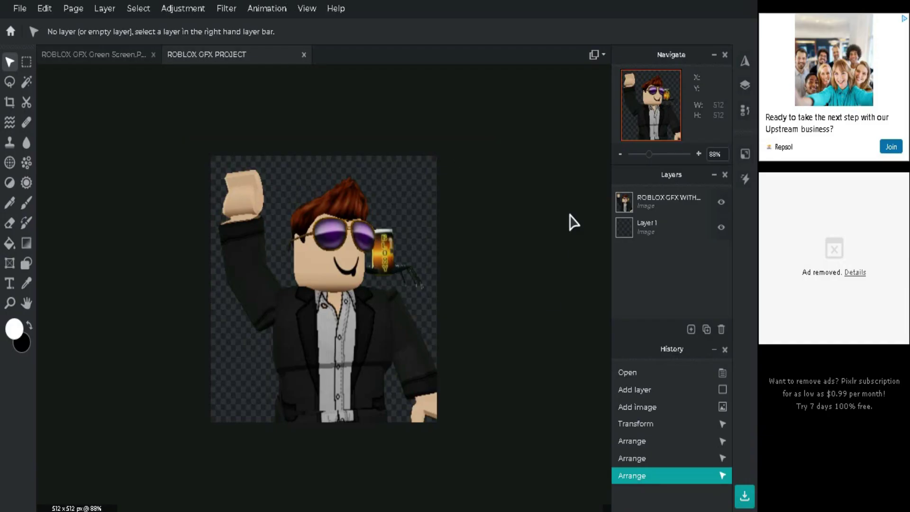
Step: Back in Pixlr, add the violet neon background as an image layer and place the character layer above it
click(691, 329)
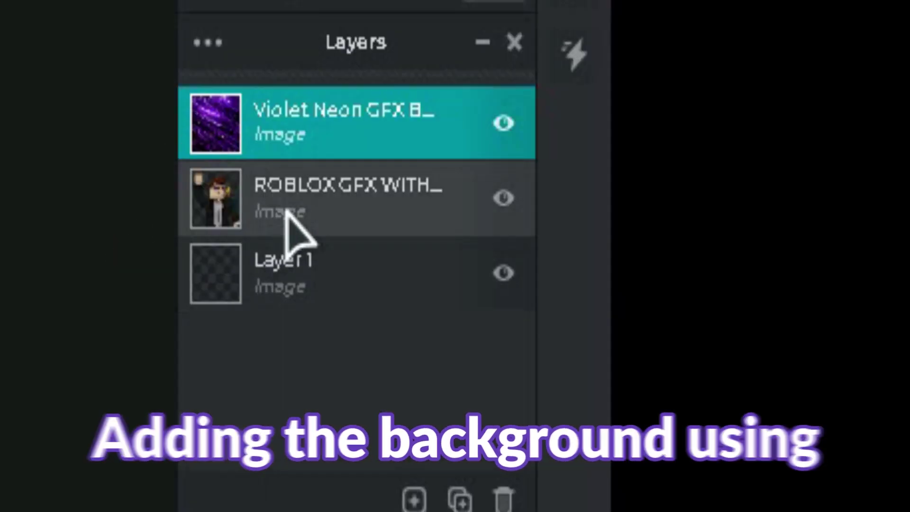
drag(649, 227, 646, 207)
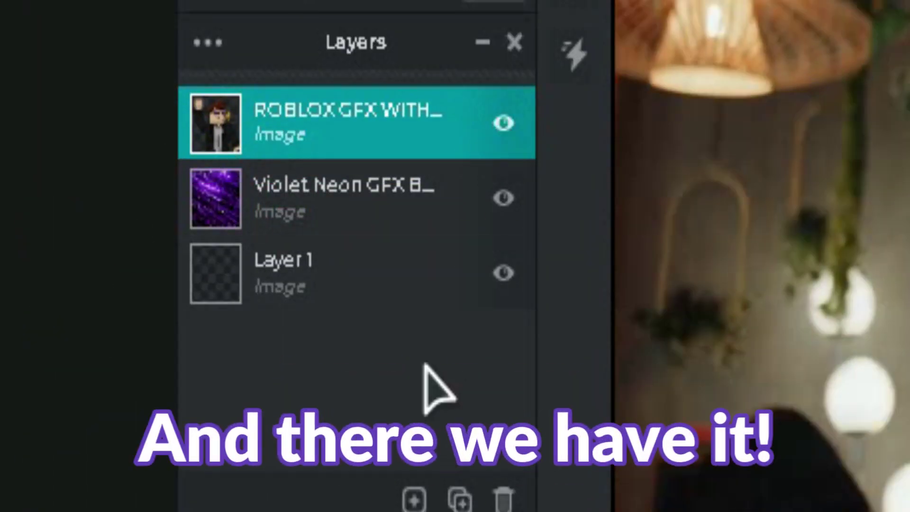
Step: Warp the streaks of the violet neon background layer around the raised hand with the Liquify tool's push method
click(257, 219)
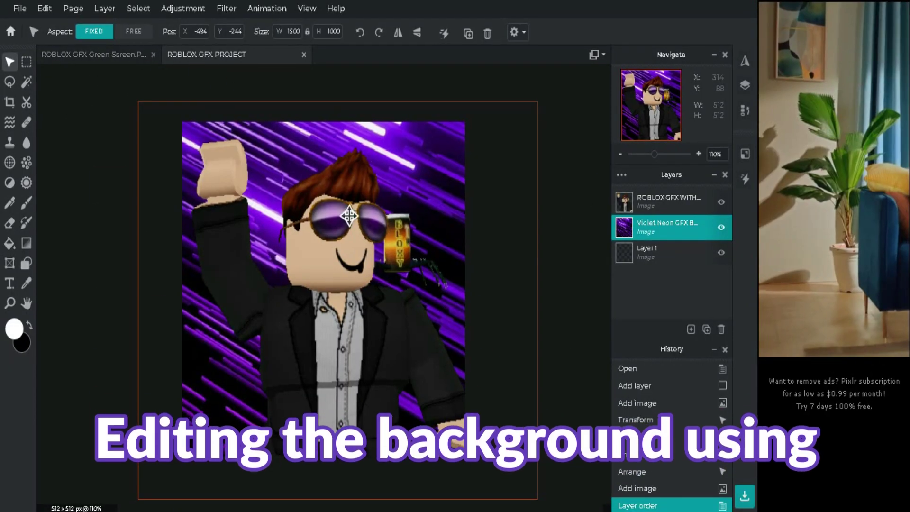
click(10, 122)
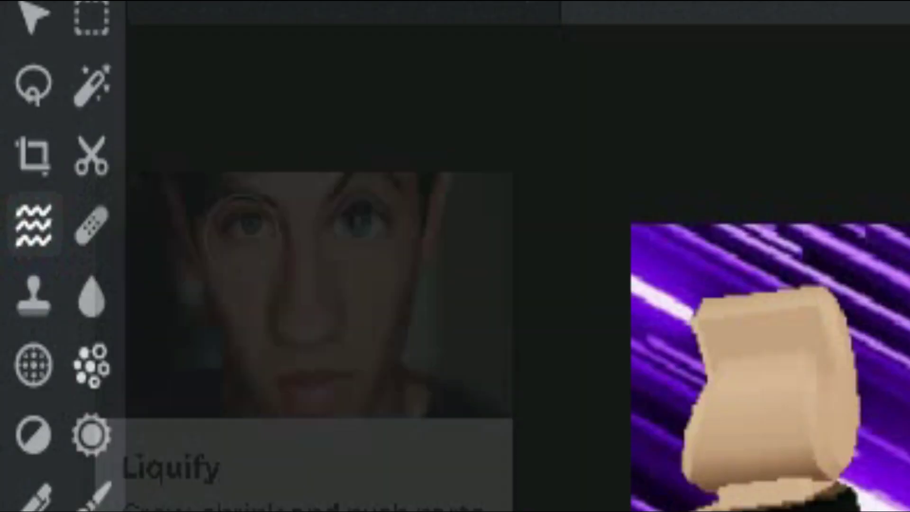
mouse_move(697, 230)
mouse_down()
mouse_move(901, 503)
mouse_move(279, 213)
mouse_move(248, 310)
mouse_up()
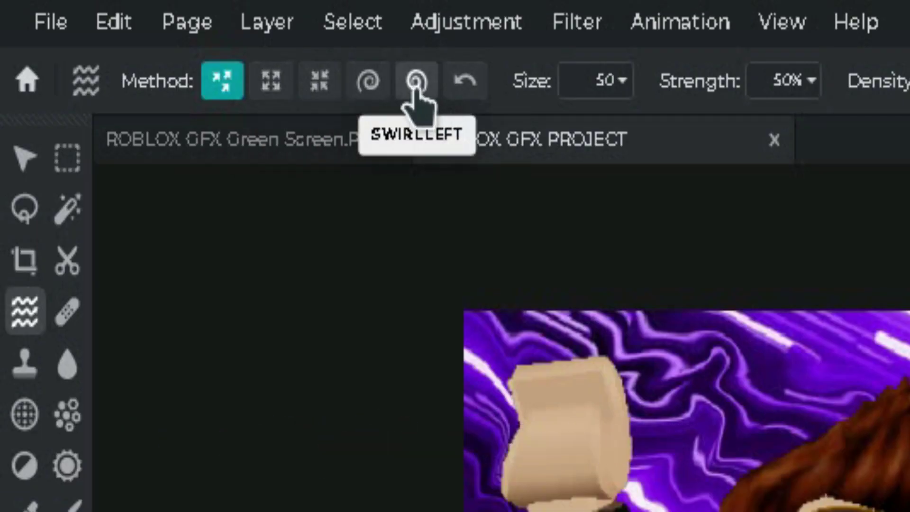
Step: Set the Liquify tool to swirl right at size 158 and toggle the character layer's visibility
click(145, 31)
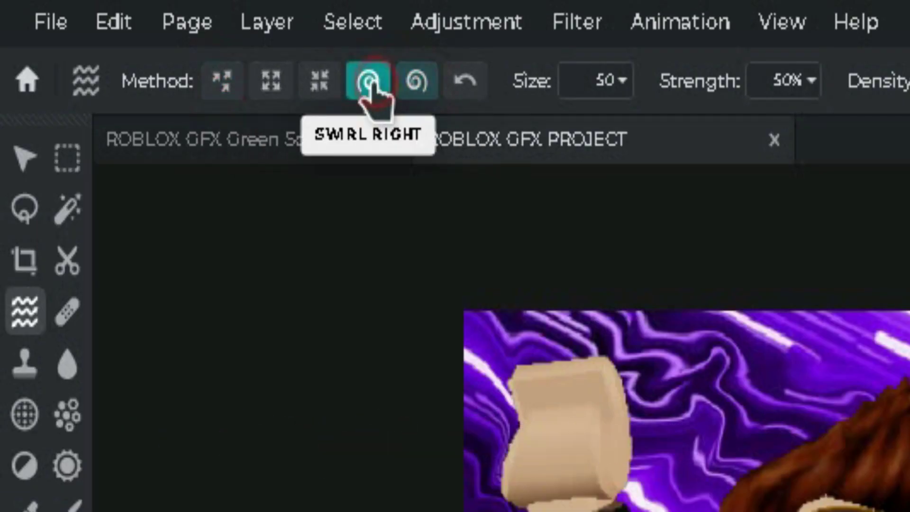
click(621, 81)
drag(455, 134, 461, 134)
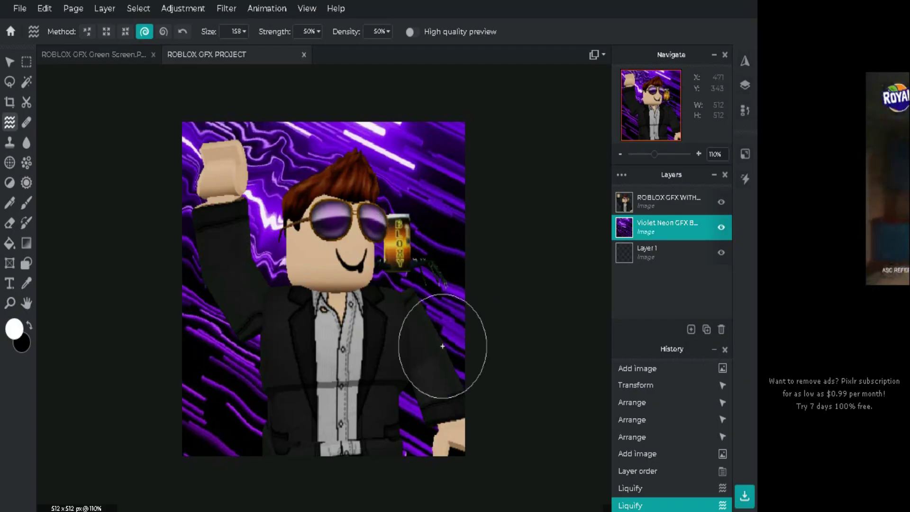
click(715, 205)
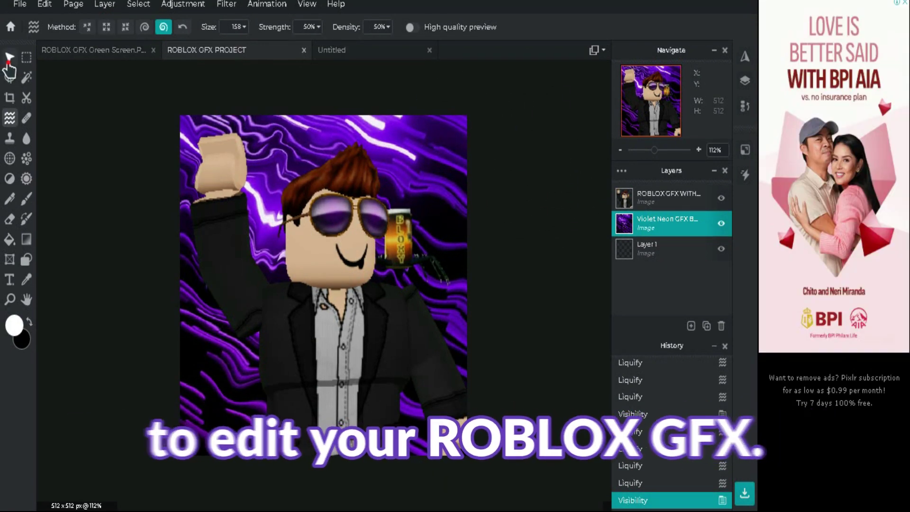
Step: Select the character layer and open the Artzy category of the Effect library
click(300, 185)
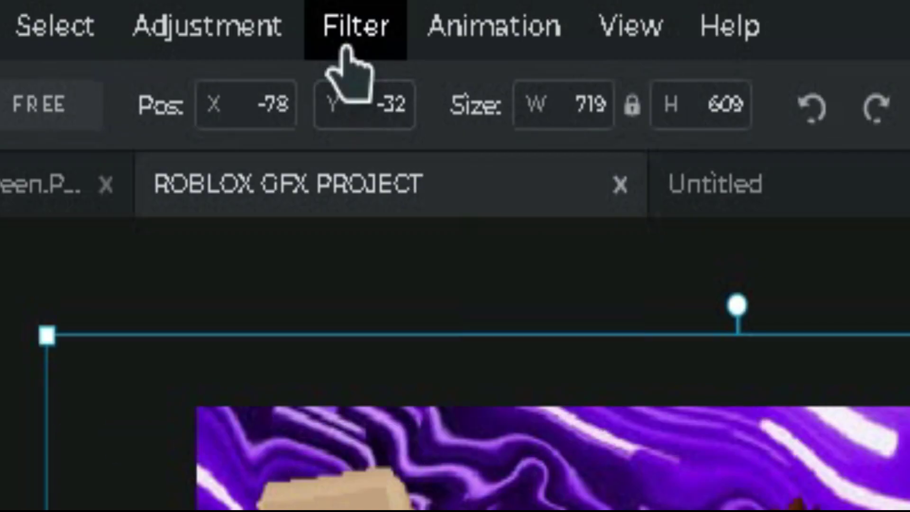
click(225, 6)
mouse_move(238, 40)
click(518, 98)
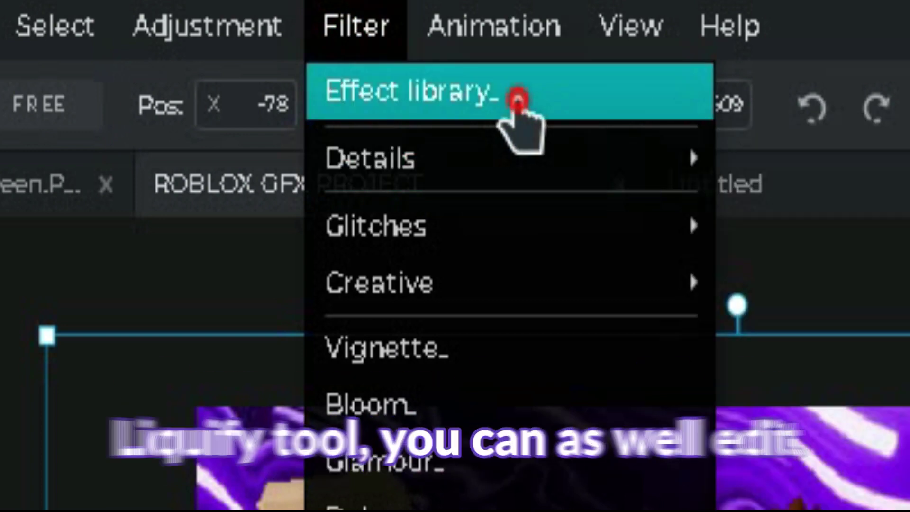
scroll(624, 301, down, 2)
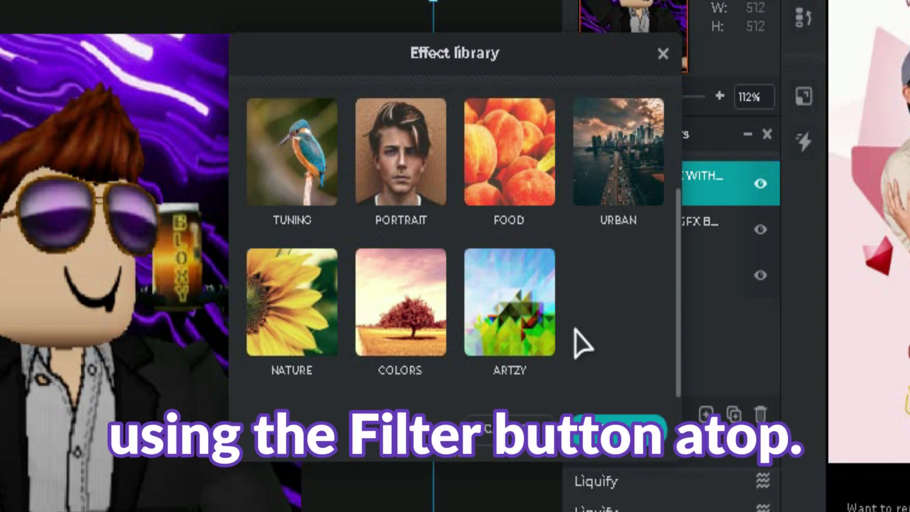
click(529, 323)
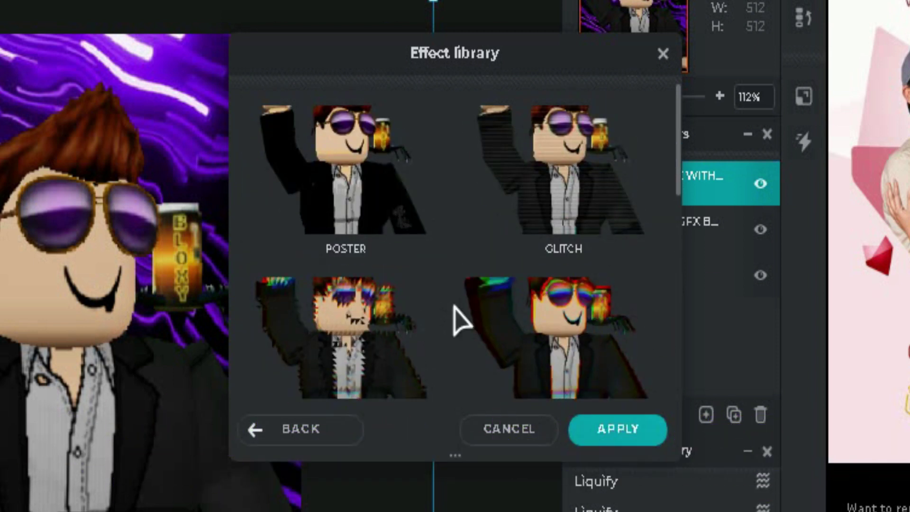
scroll(526, 305, down, 6)
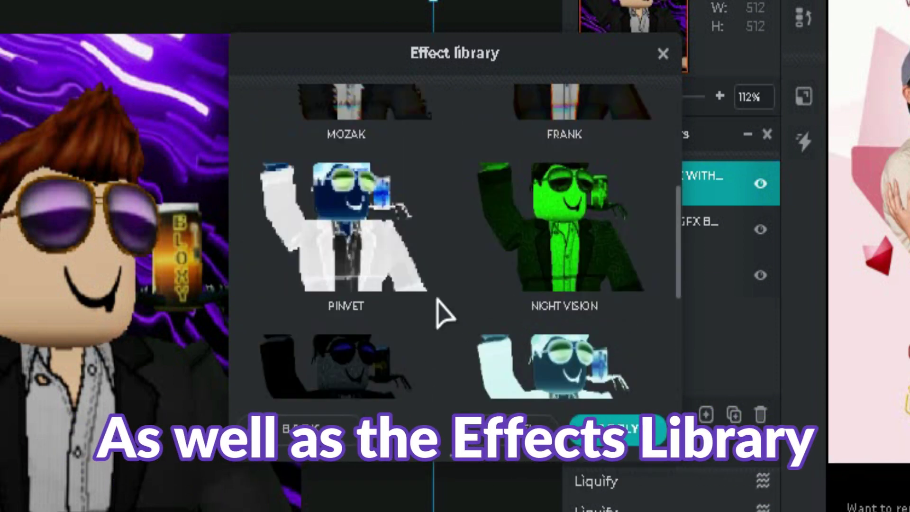
click(373, 256)
drag(405, 315, 348, 316)
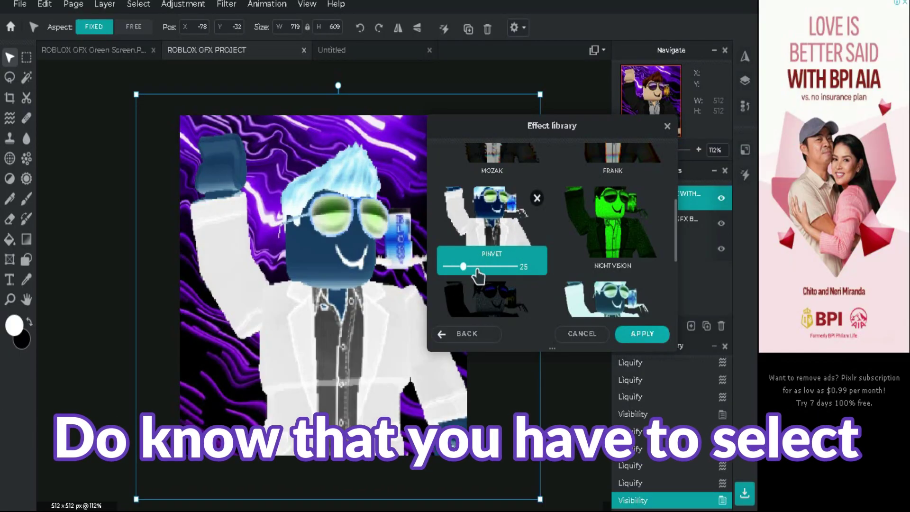
scroll(568, 196, down, 8)
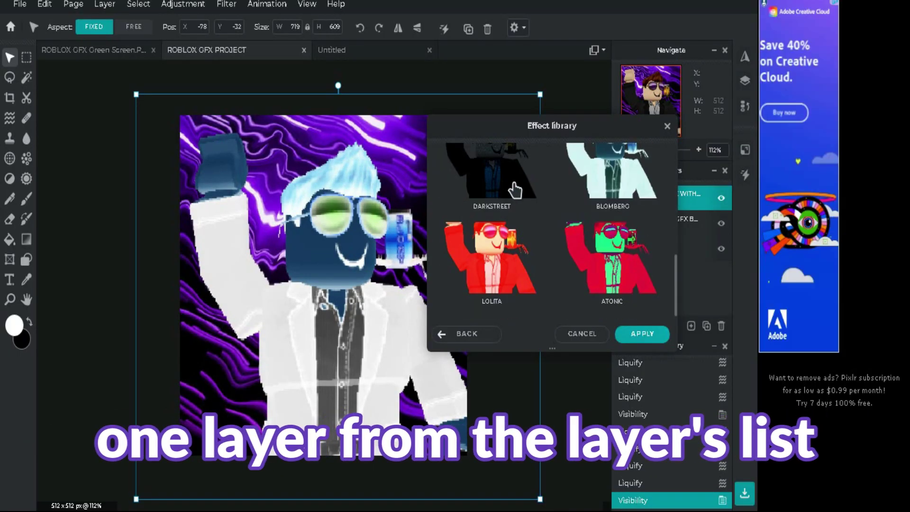
click(513, 189)
click(647, 280)
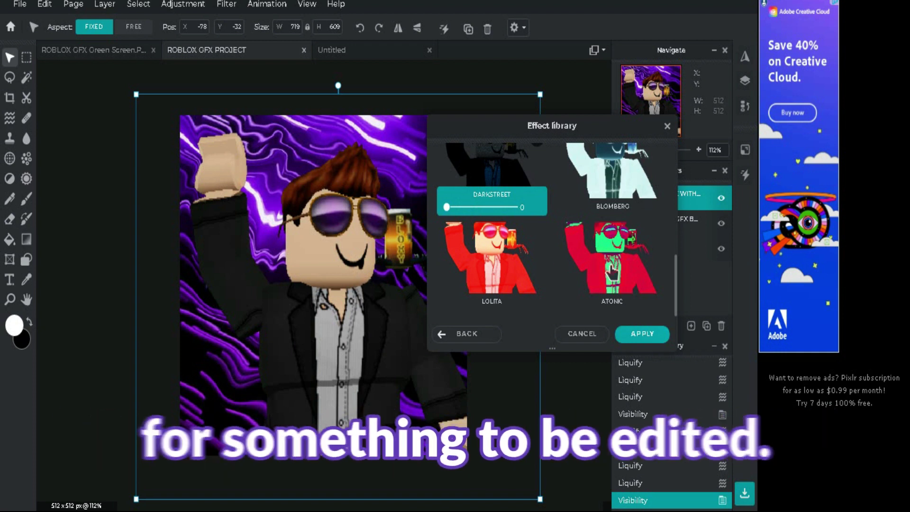
drag(633, 302, 618, 304)
click(616, 184)
drag(635, 208, 610, 208)
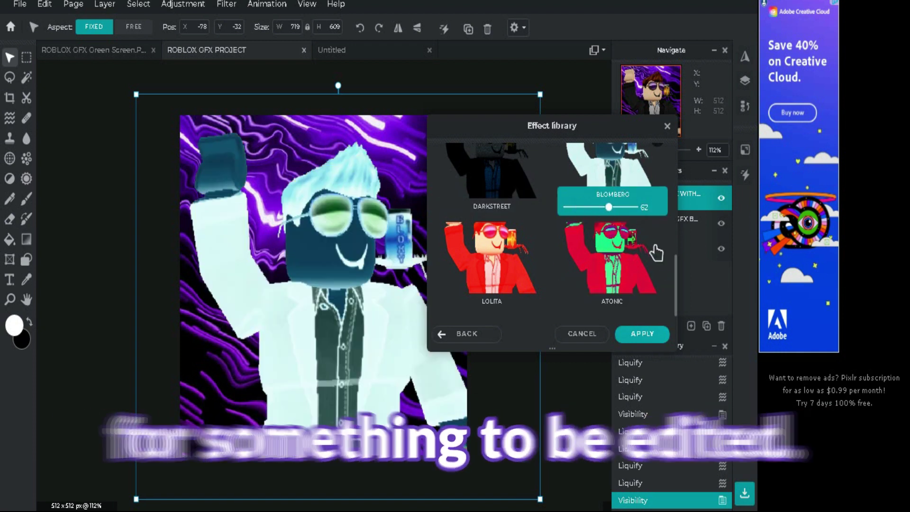
click(667, 126)
Step: Apply an effect from the Effect library's Urban category to the character layer at reduced strength
click(227, 5)
click(235, 23)
scroll(639, 290, down, 2)
scroll(643, 299, up, 2)
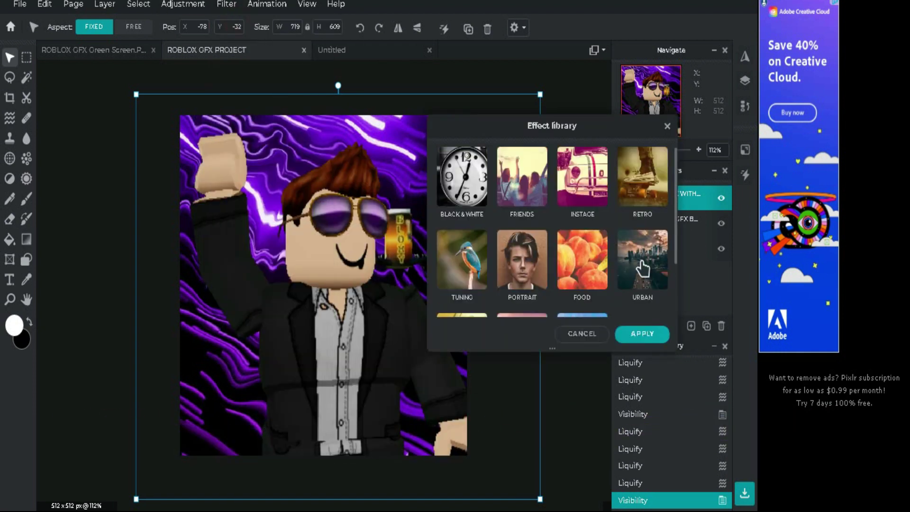
click(647, 270)
scroll(649, 295, down, 3)
click(631, 270)
drag(635, 303, 583, 307)
click(635, 334)
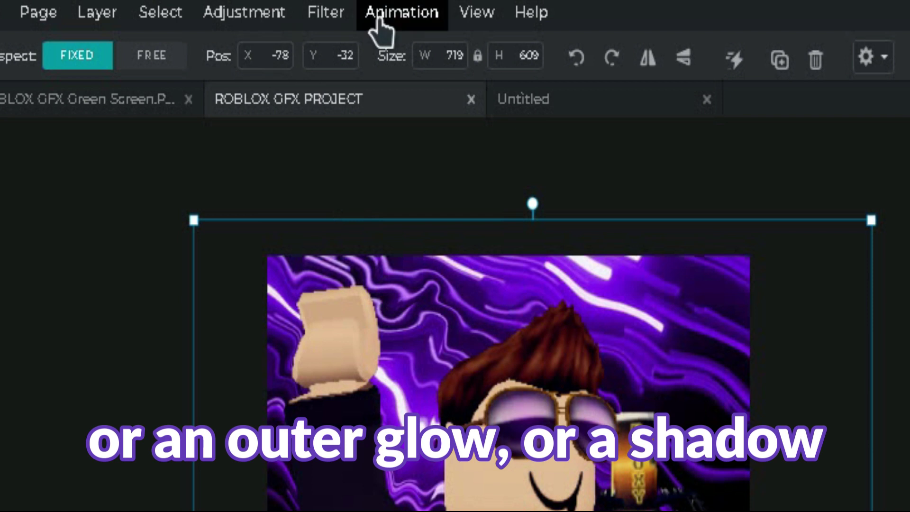
Step: Set up a drop shadow for the character layer with colour #6600FF, 89% opacity, 21 px blur and 36 px horizontal offset
click(341, 12)
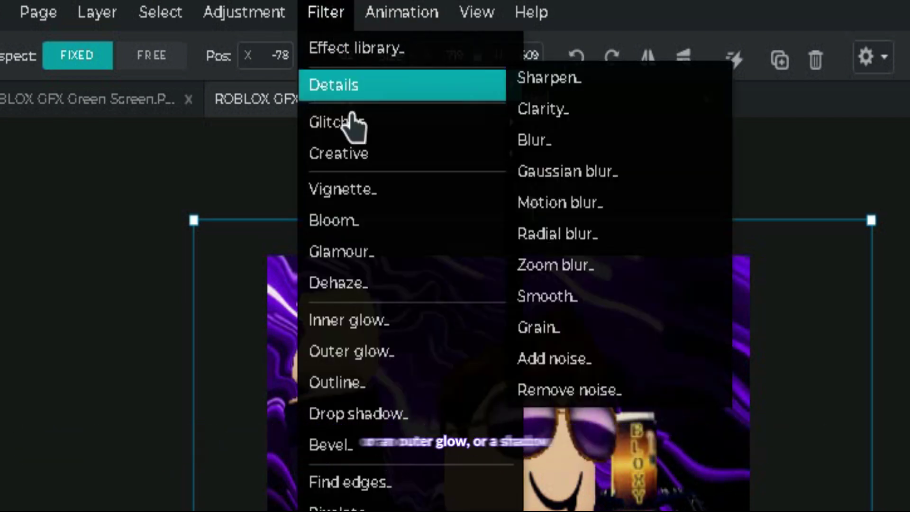
click(349, 413)
click(876, 298)
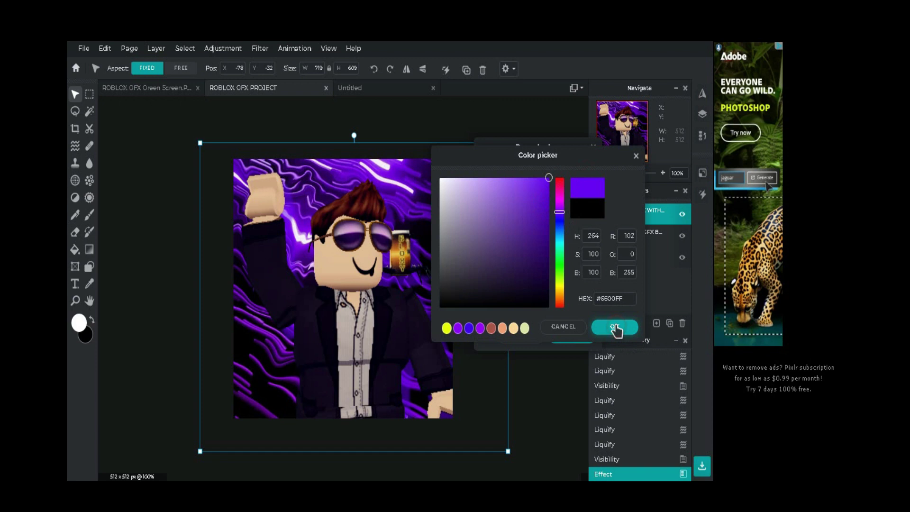
click(616, 327)
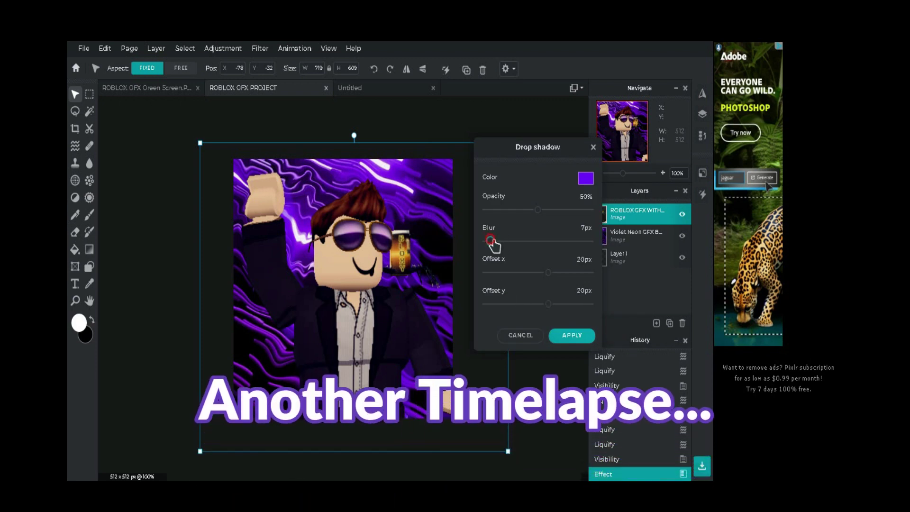
drag(549, 272, 557, 272)
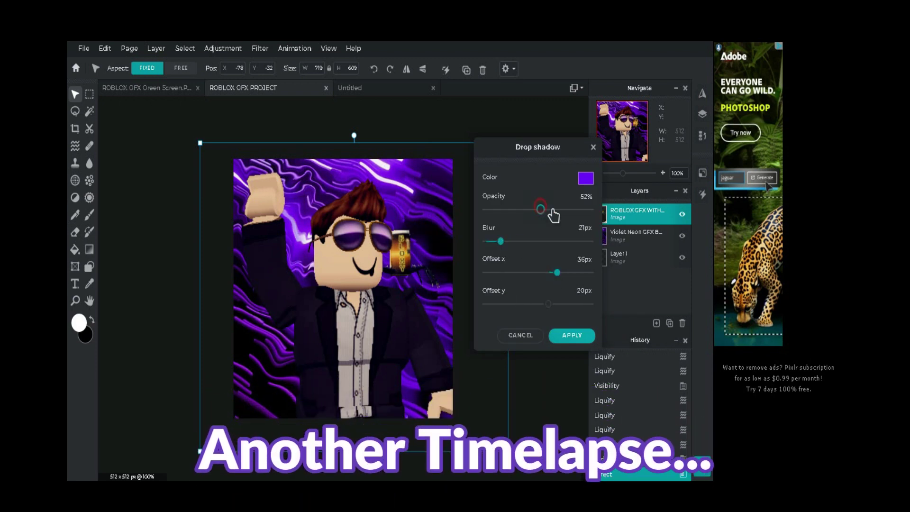
drag(540, 209, 579, 211)
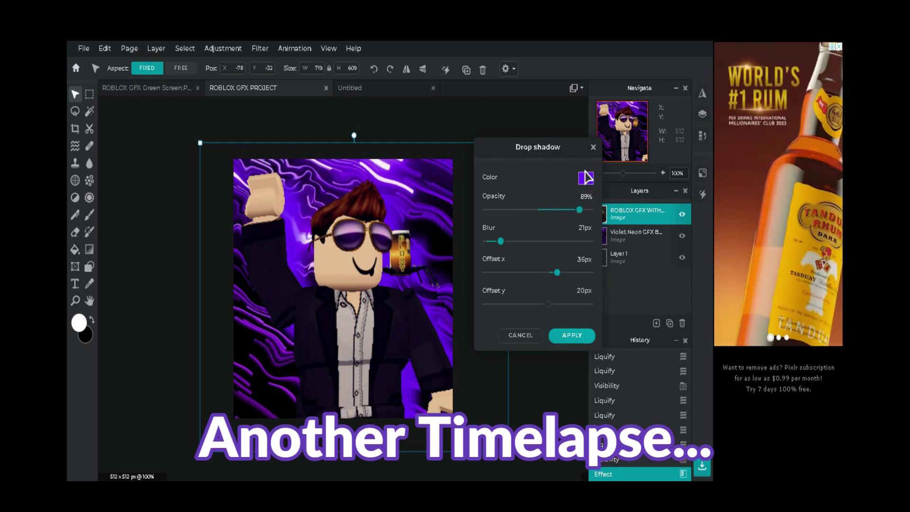
Step: Shift the drop shadow's colour to a slightly bluer violet, set its opacity to 84% and apply it
click(585, 178)
drag(560, 211, 559, 214)
click(615, 327)
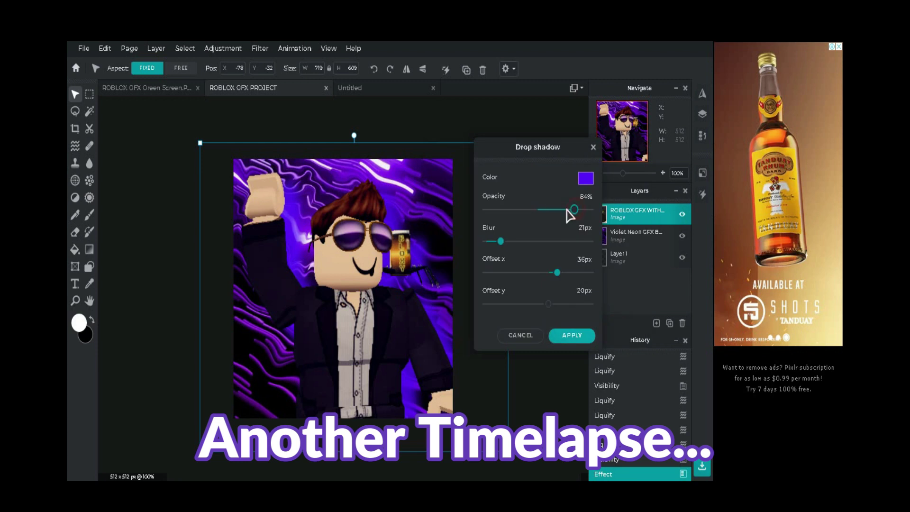
click(571, 335)
scroll(467, 299, up, 2)
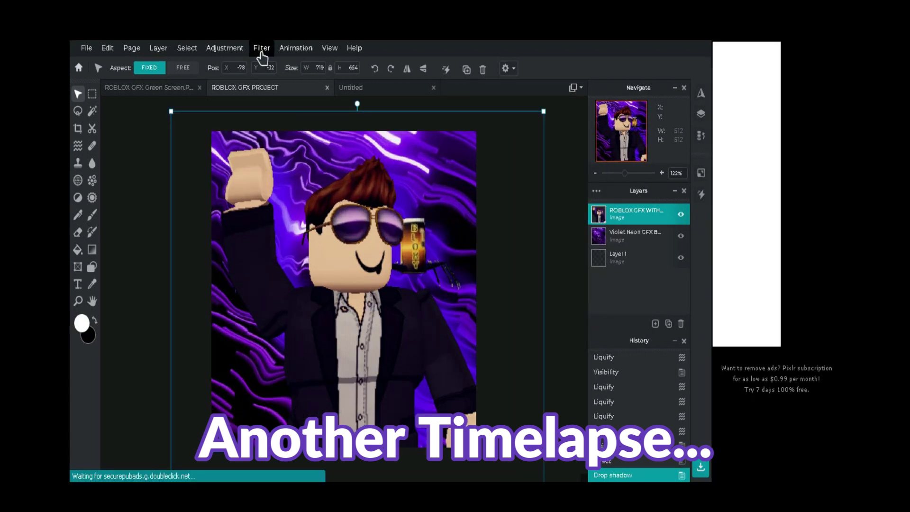
click(260, 49)
click(268, 216)
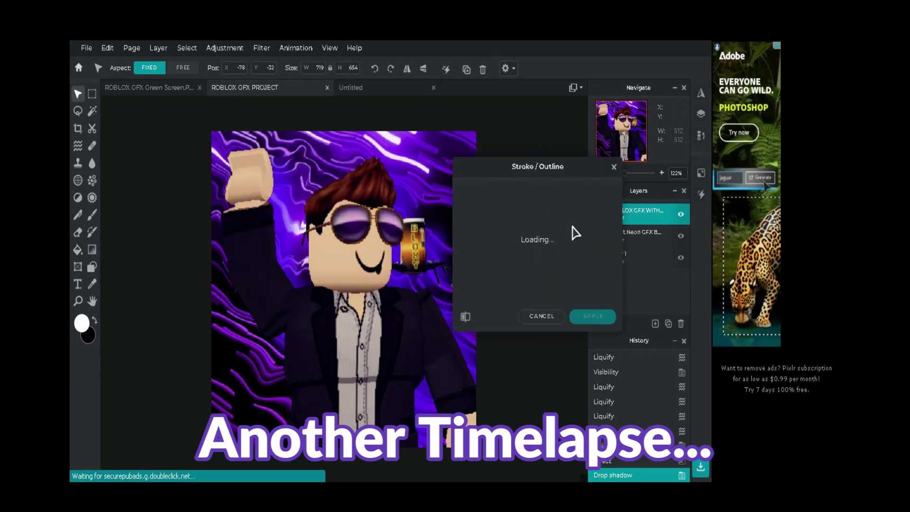
mouse_move(474, 233)
mouse_down()
mouse_move(454, 235)
mouse_move(465, 234)
mouse_up()
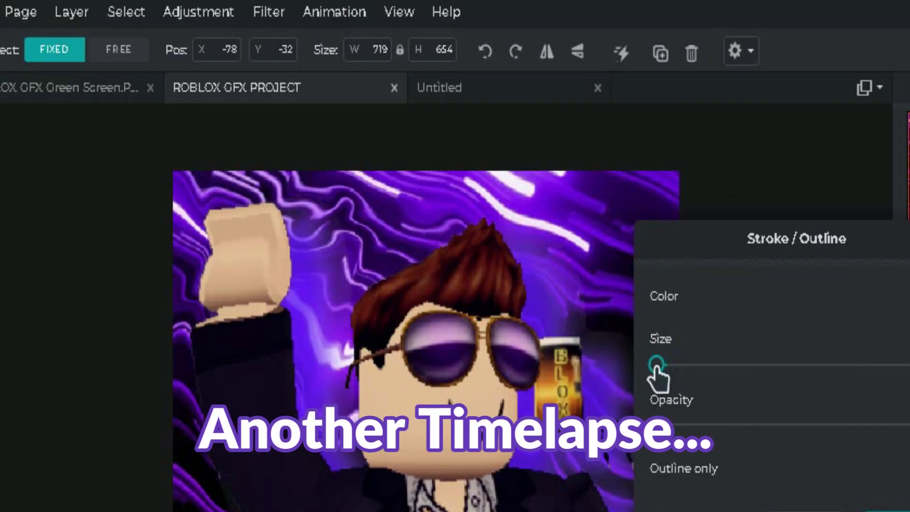
drag(656, 368, 659, 369)
click(807, 486)
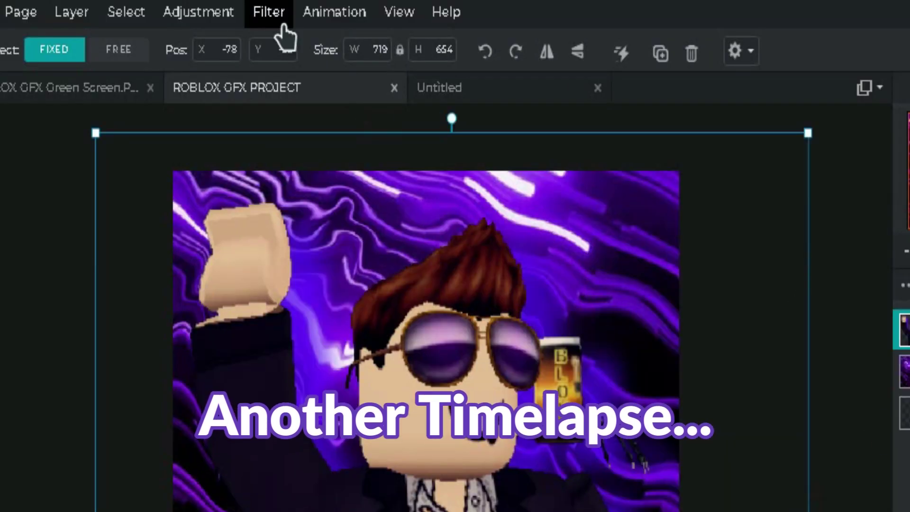
click(283, 26)
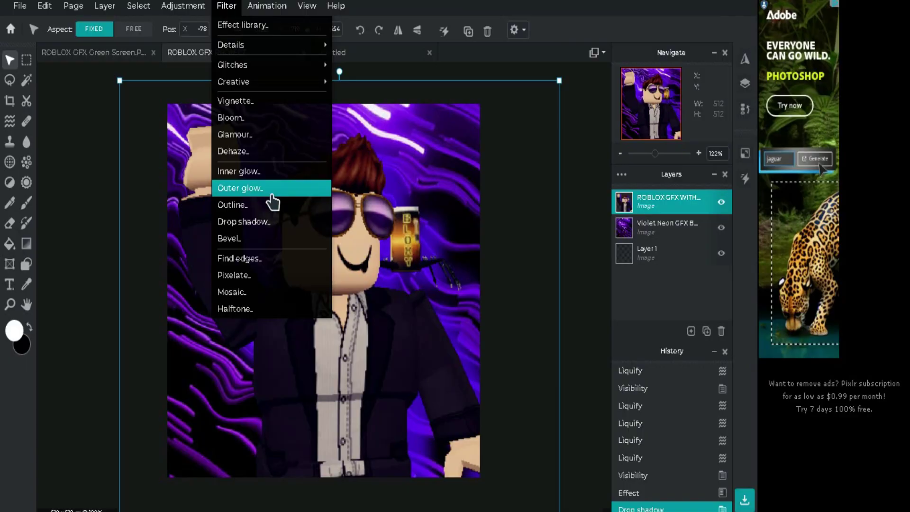
click(310, 307)
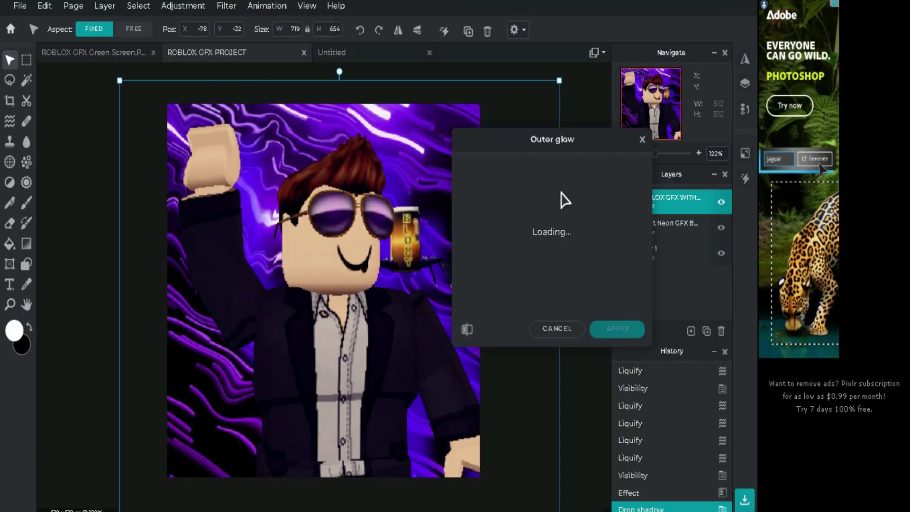
click(536, 329)
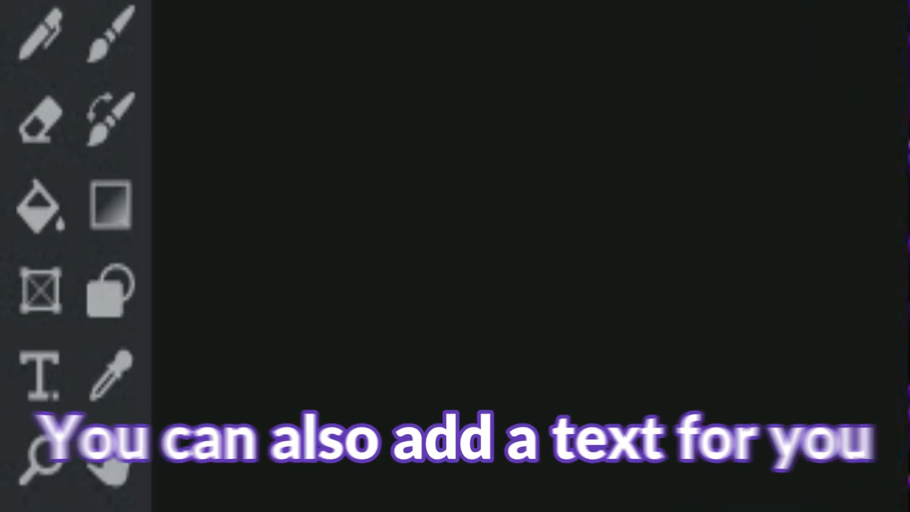
Step: Add a text box about 418 × 104 px across the character's lower torso, enter SWIFT, and replace it with STYLE at size 100
click(40, 374)
drag(225, 362, 433, 418)
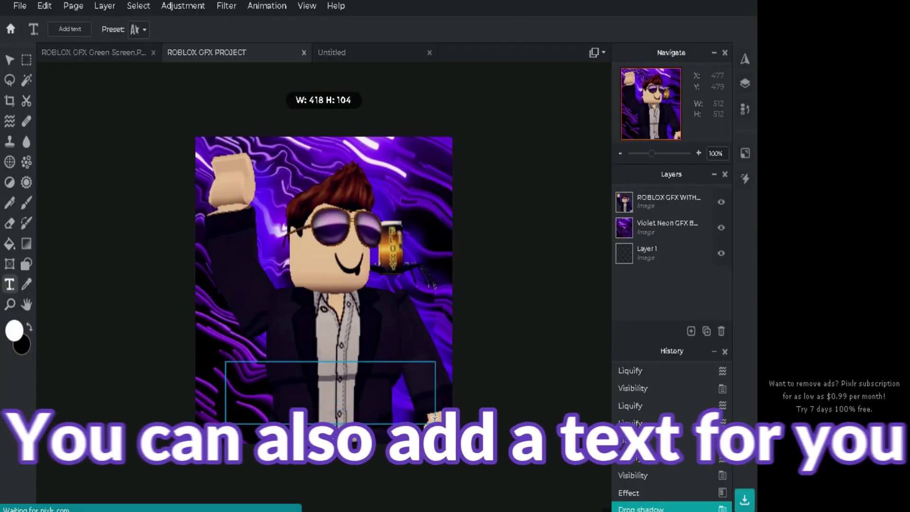
scroll(522, 192, up, 1)
text(SWIFT)
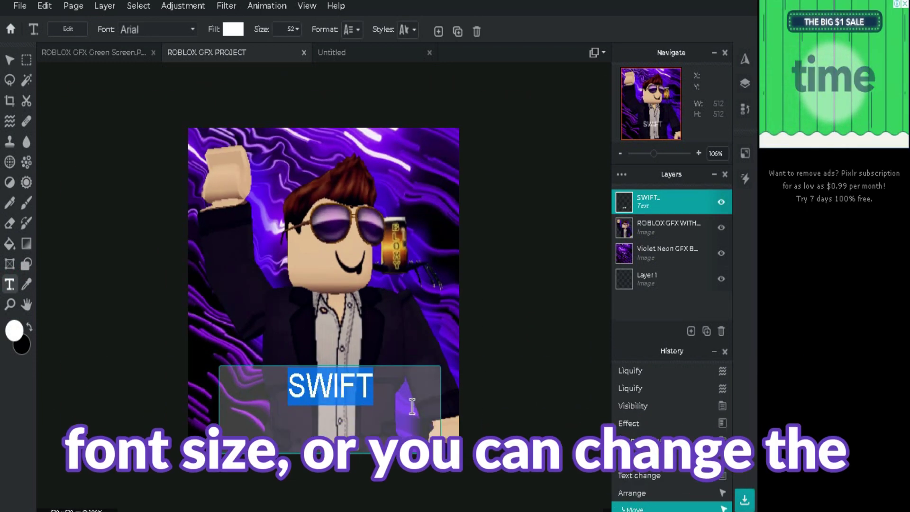
text(STYLE)
scroll(518, 359, up, 1)
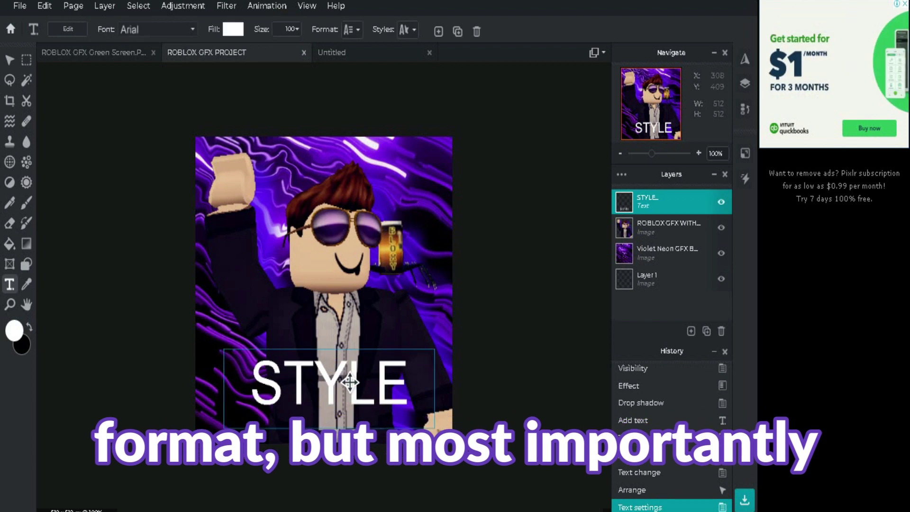
Step: Change the STYLE text's font to BEBASNEUE and reposition the text over the character's lower torso
click(157, 29)
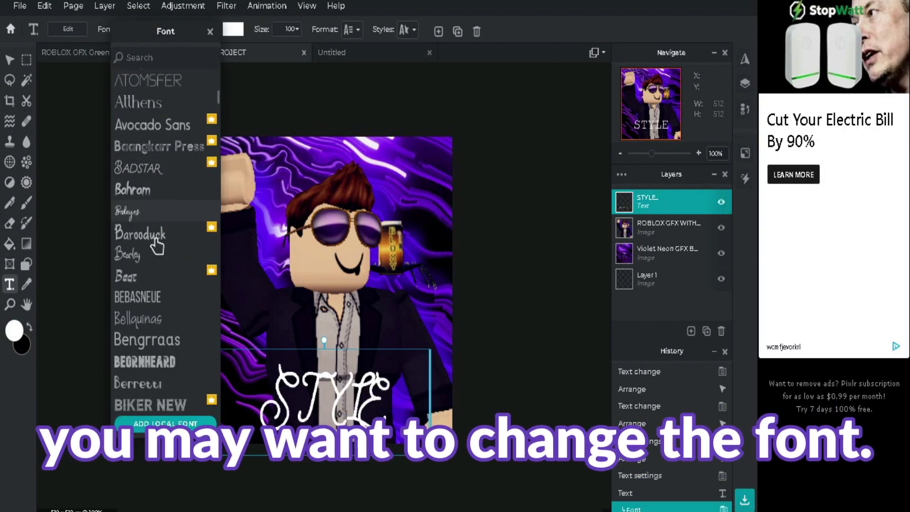
click(153, 288)
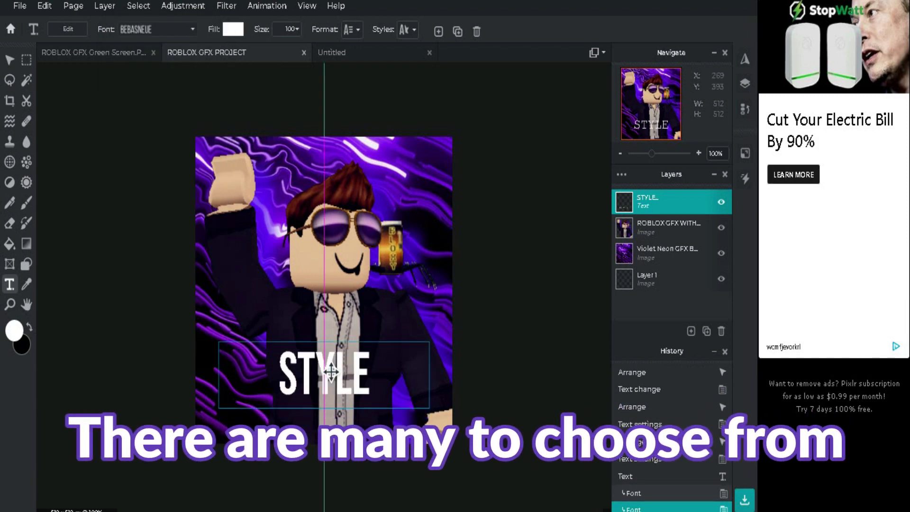
drag(349, 391, 353, 391)
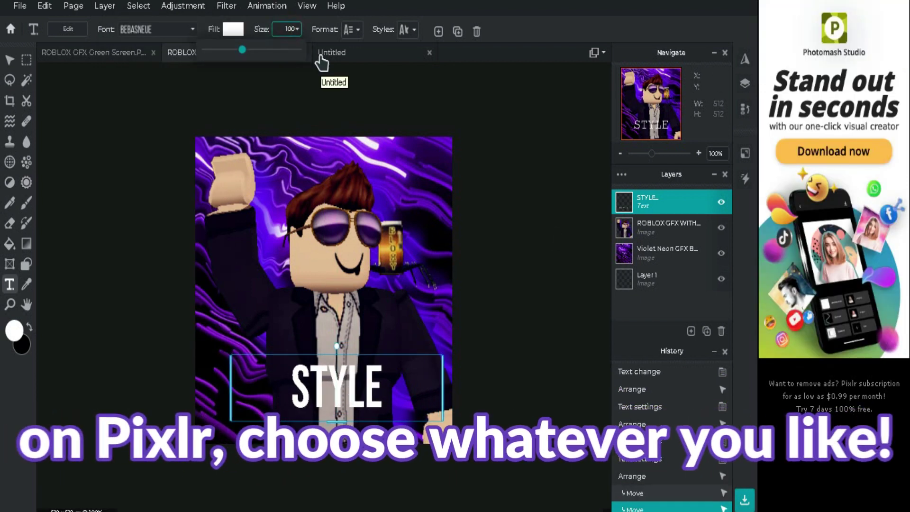
Step: Set the STYLE text to size 120 and format it as bold and uppercase
click(347, 33)
click(365, 198)
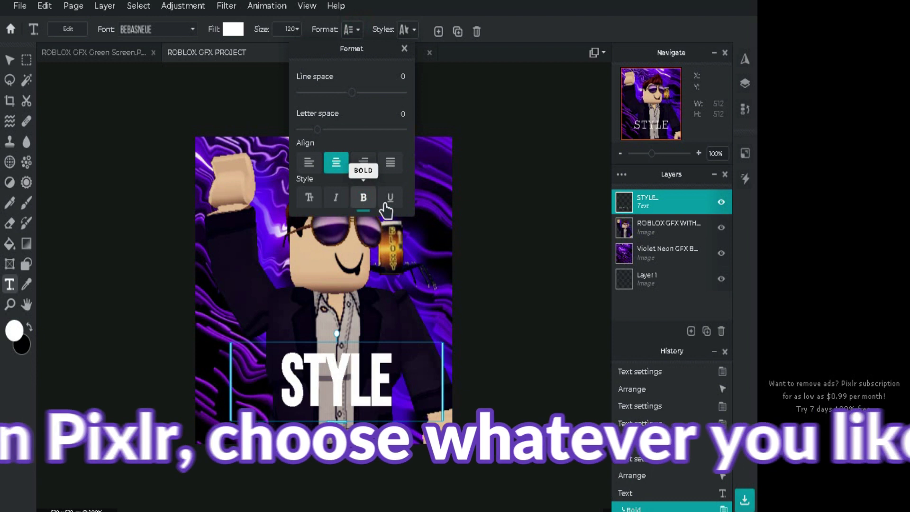
click(309, 198)
Step: Enable an outline on the STYLE text and colour it violet
click(408, 30)
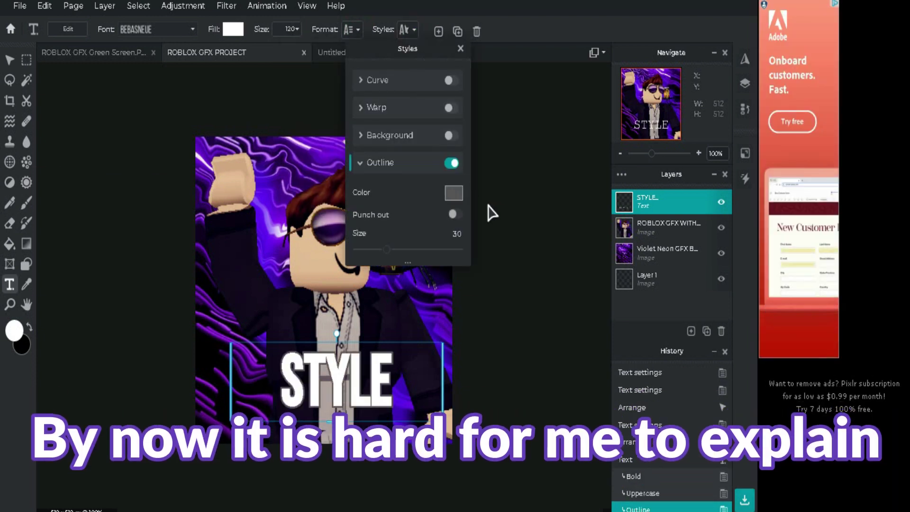
scroll(454, 193, down, 2)
click(454, 113)
click(577, 199)
click(565, 172)
click(635, 336)
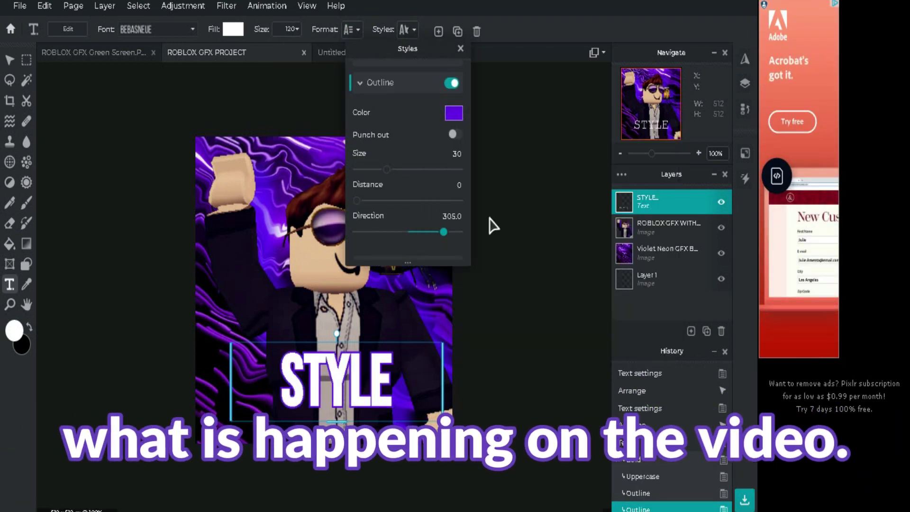
click(488, 220)
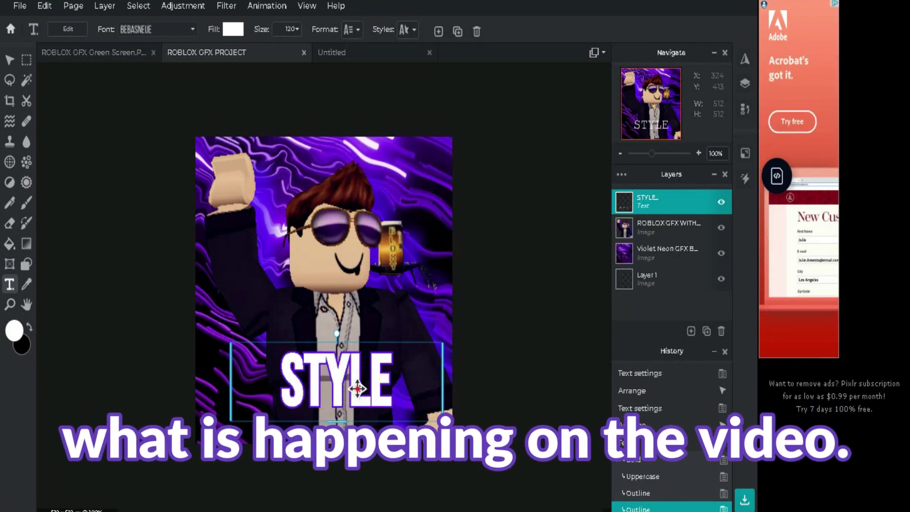
Step: Recolour the STYLE text's outline, trying black and settling on violet
click(406, 29)
click(454, 112)
drag(548, 264, 550, 341)
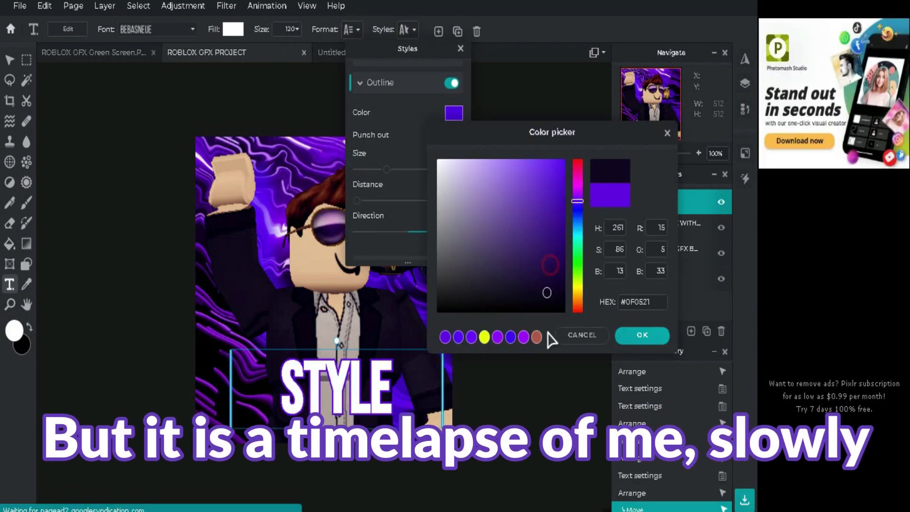
click(636, 336)
click(454, 113)
click(577, 205)
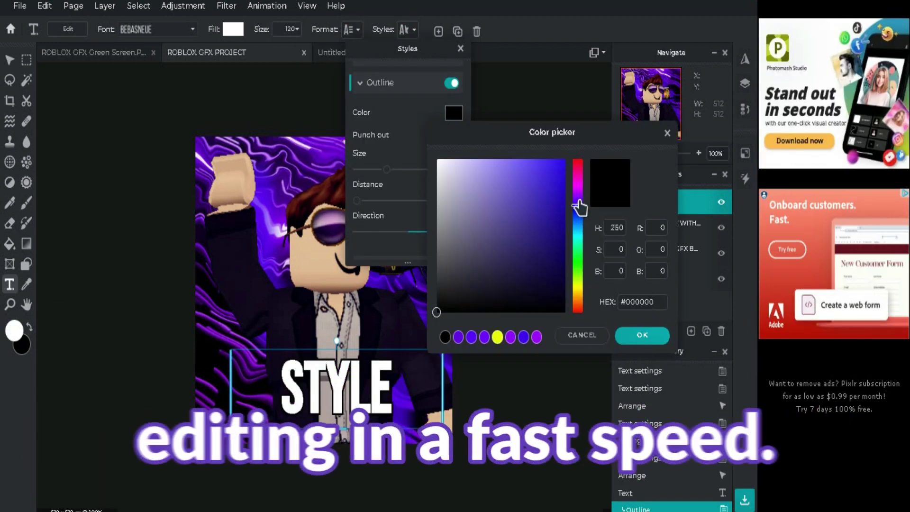
click(642, 335)
Step: Turn the STYLE text's outline off and back on
click(406, 29)
scroll(421, 180, down, 3)
scroll(422, 180, up, 3)
click(450, 163)
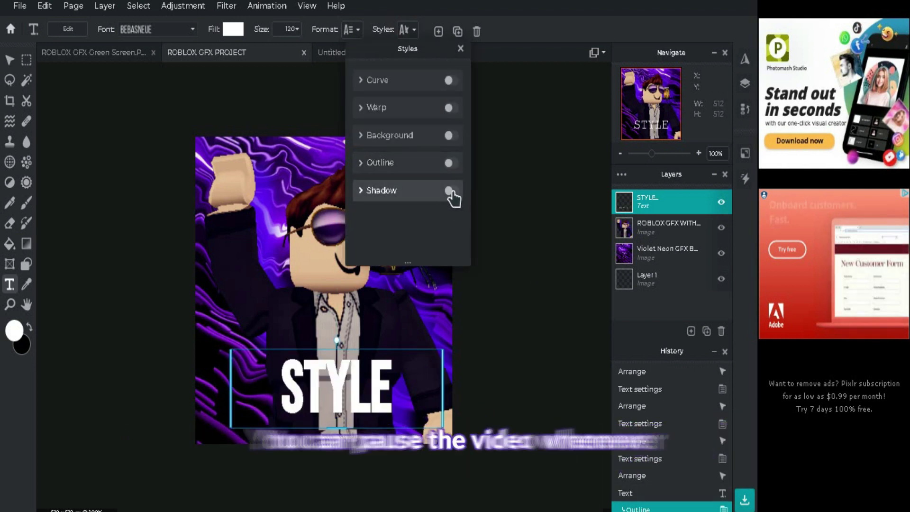
click(451, 163)
Step: Enable a black shadow on the STYLE text and adjust its opacity
scroll(451, 218, down, 3)
click(451, 240)
scroll(449, 242, down, 3)
click(454, 110)
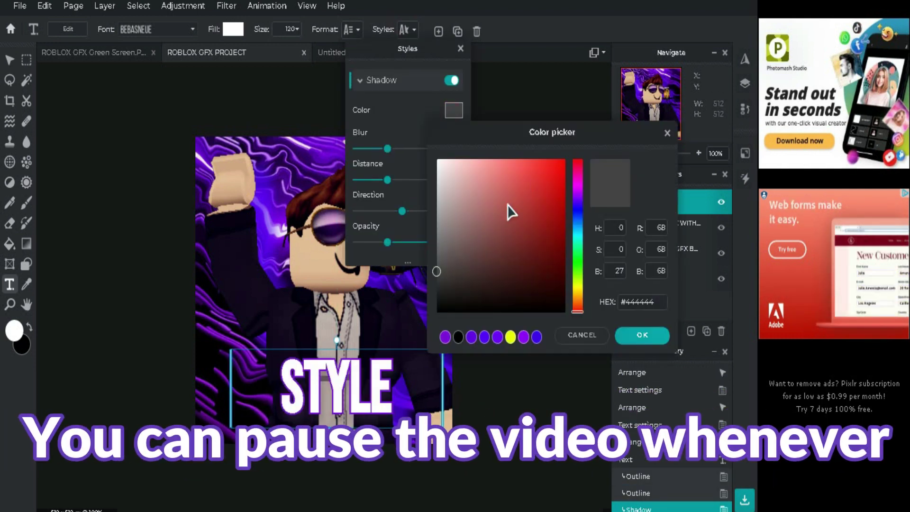
click(633, 338)
drag(440, 233, 426, 233)
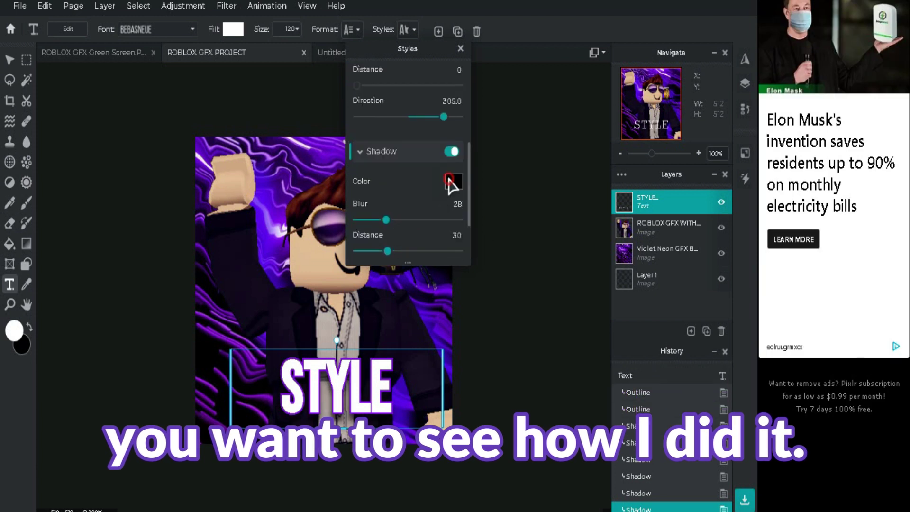
Step: Try red and a yellow-green as the colour of the STYLE text's shadow
click(449, 180)
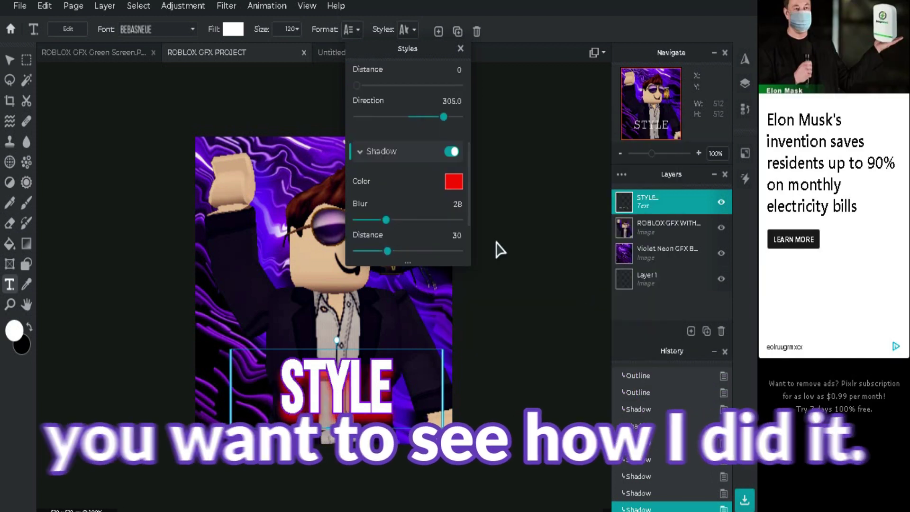
click(452, 181)
click(578, 280)
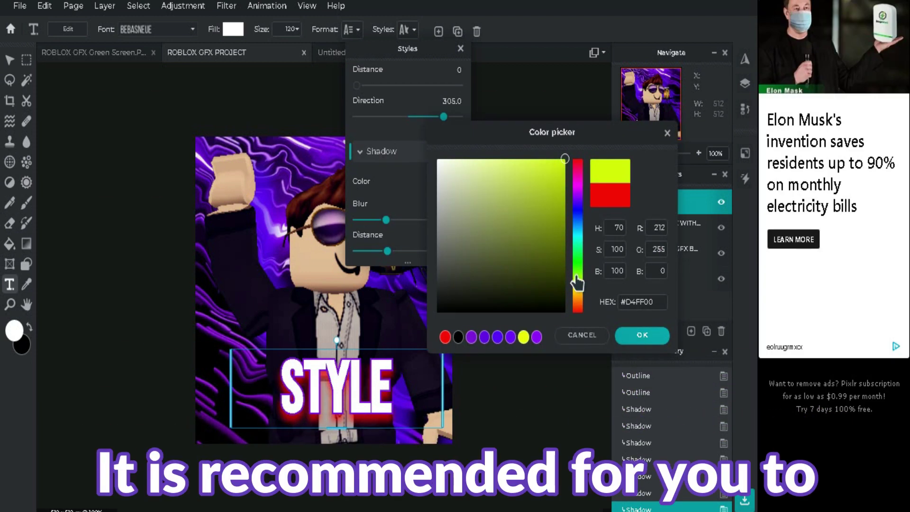
click(540, 183)
click(641, 335)
Step: Colour the STYLE text's shadow violet, #7B00FF
click(453, 181)
click(577, 192)
click(551, 218)
click(578, 221)
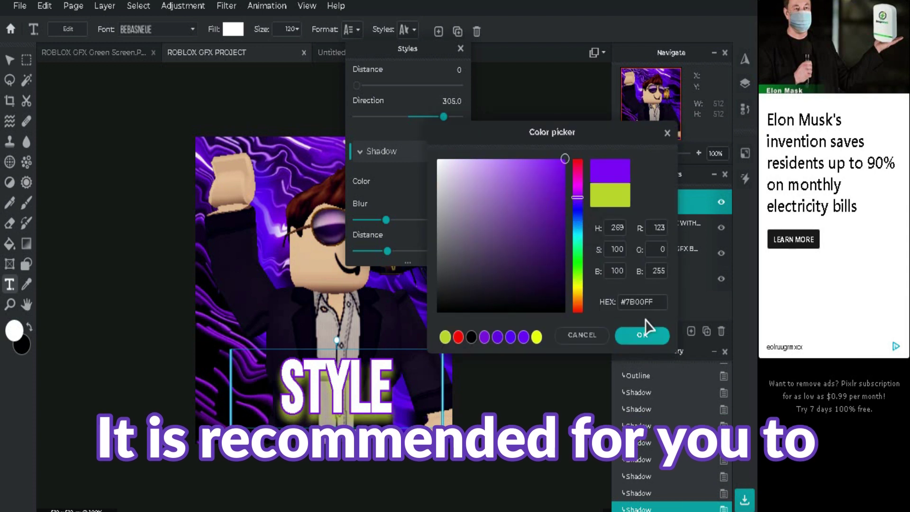
click(642, 335)
Step: Set the text shadow's blur to 58, direction to about 185 and opacity to 89
drag(385, 220, 417, 221)
scroll(427, 232, down, 2)
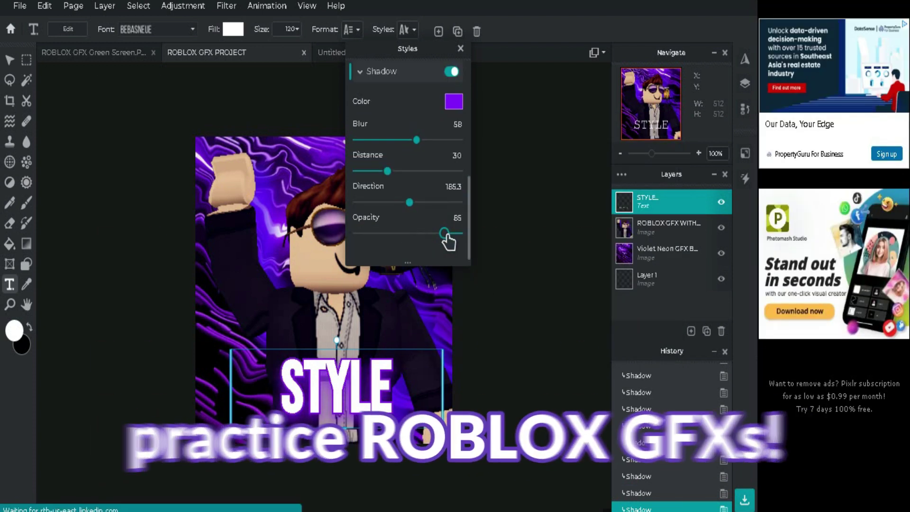
click(524, 290)
Step: Move the STYLE text slightly upward and review its shadow settings
scroll(524, 289, up, 6)
scroll(502, 308, down, 5)
click(485, 329)
scroll(485, 329, down, 1)
drag(365, 415, 366, 407)
click(352, 29)
click(409, 29)
scroll(418, 189, down, 3)
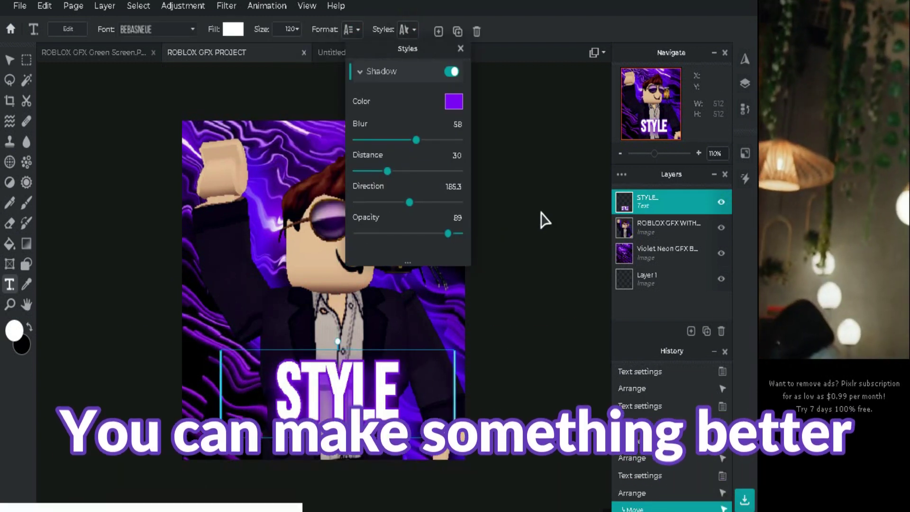
Step: Apply a Food effect from the effect library to the character layer at reduced strength
click(663, 228)
click(232, 6)
click(237, 27)
scroll(608, 252, down, 2)
click(609, 259)
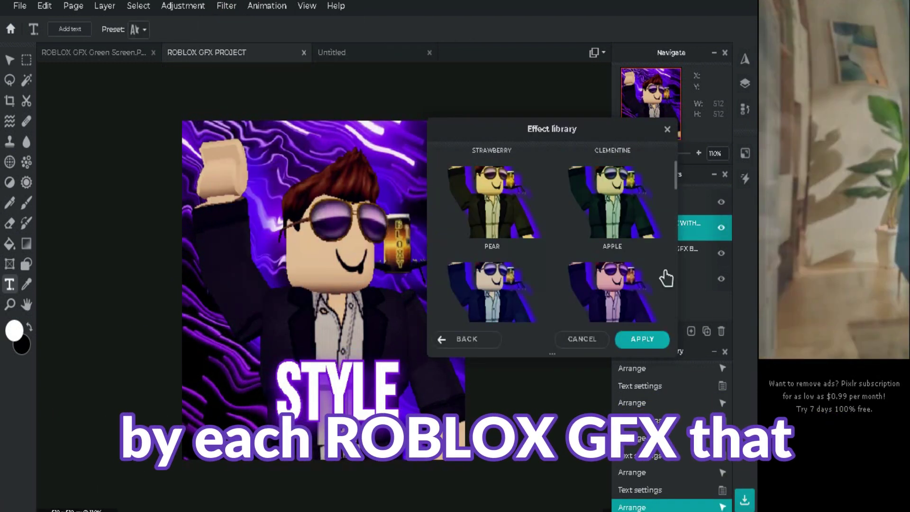
scroll(633, 264, down, 3)
drag(642, 183, 596, 185)
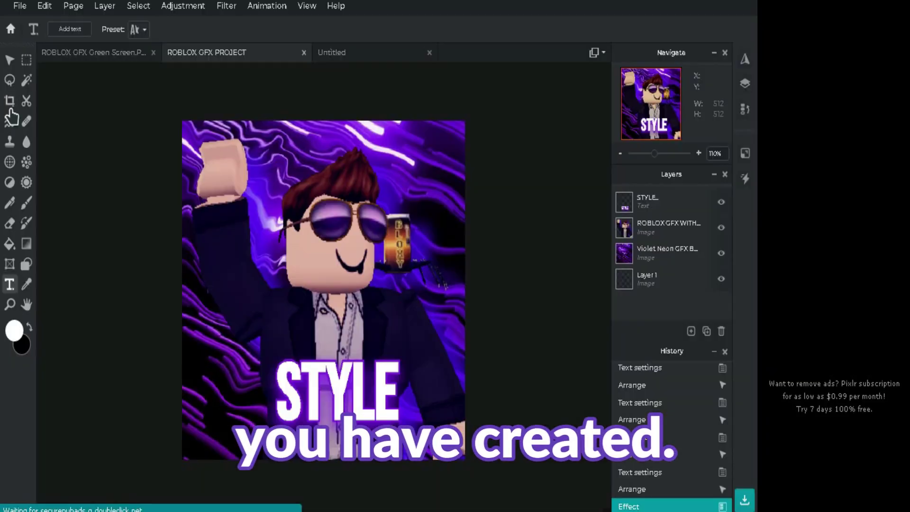
Step: Enlarge the STYLE text to size 150
click(10, 59)
scroll(516, 374, up, 1)
click(370, 389)
click(10, 284)
click(284, 29)
text(1)
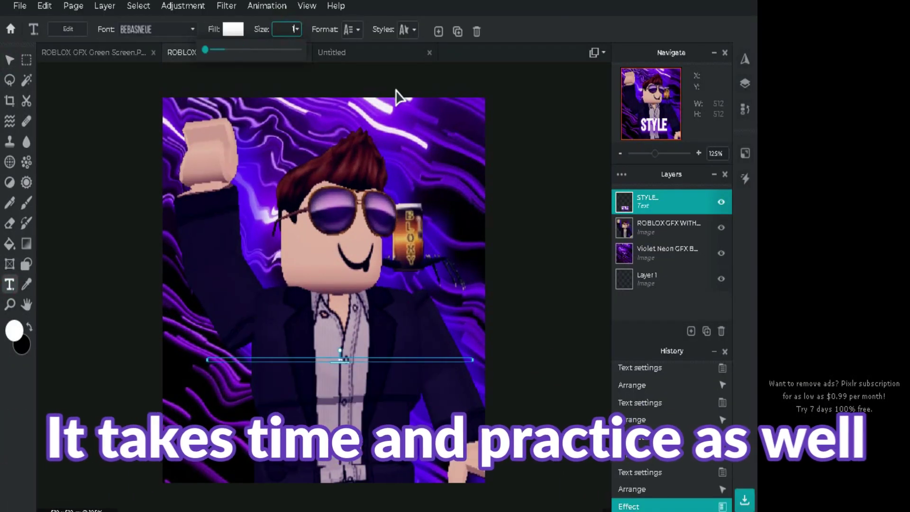
text(50)
scroll(355, 362, down, 1)
click(355, 362)
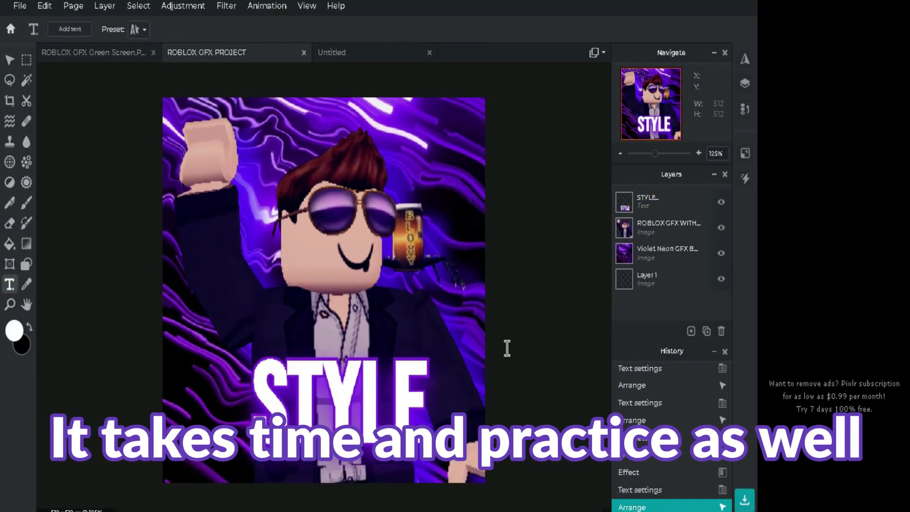
Step: Try the Urban effects Sham, Stalker, Cement and Mold on the violet background layer and discard them
scroll(508, 347, down, 1)
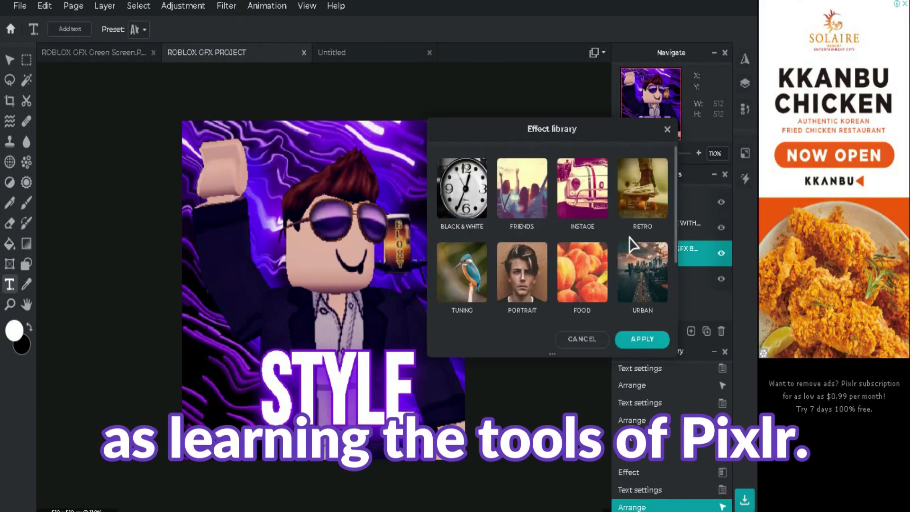
scroll(631, 240, down, 2)
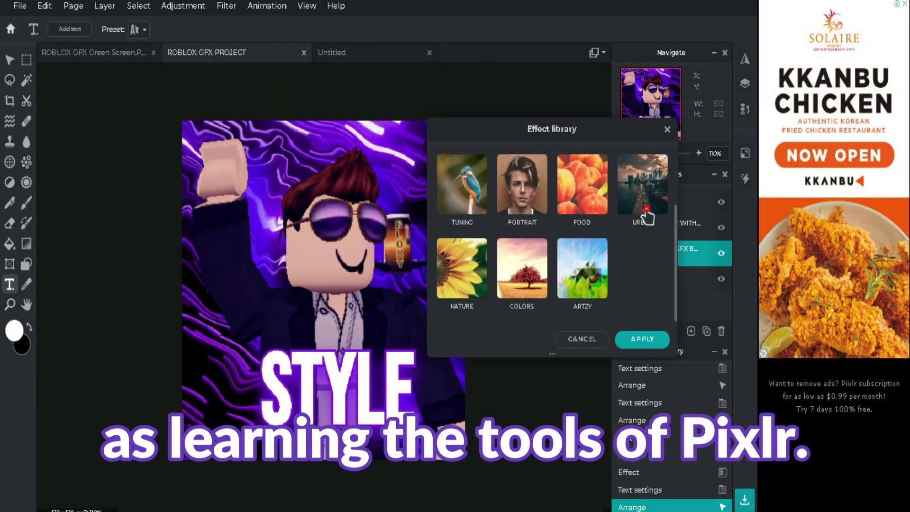
click(645, 212)
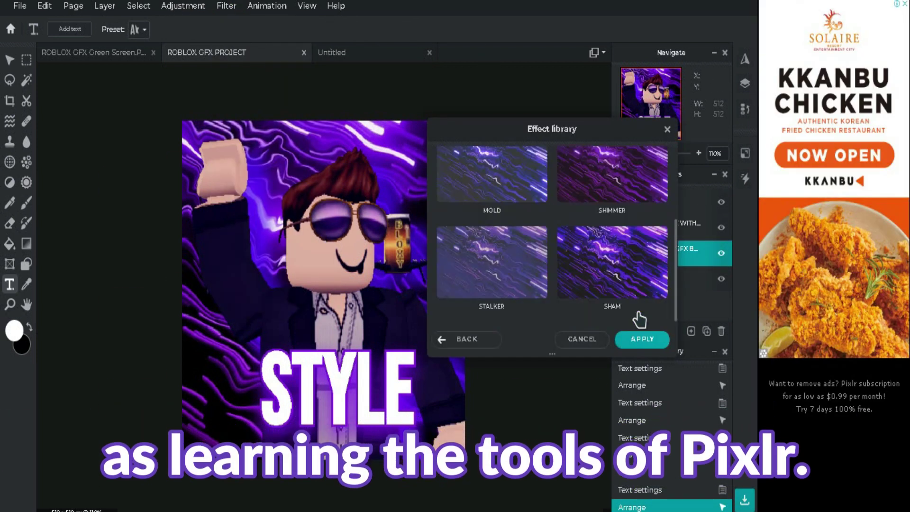
click(630, 299)
click(514, 272)
scroll(505, 237, up, 2)
click(499, 211)
click(502, 279)
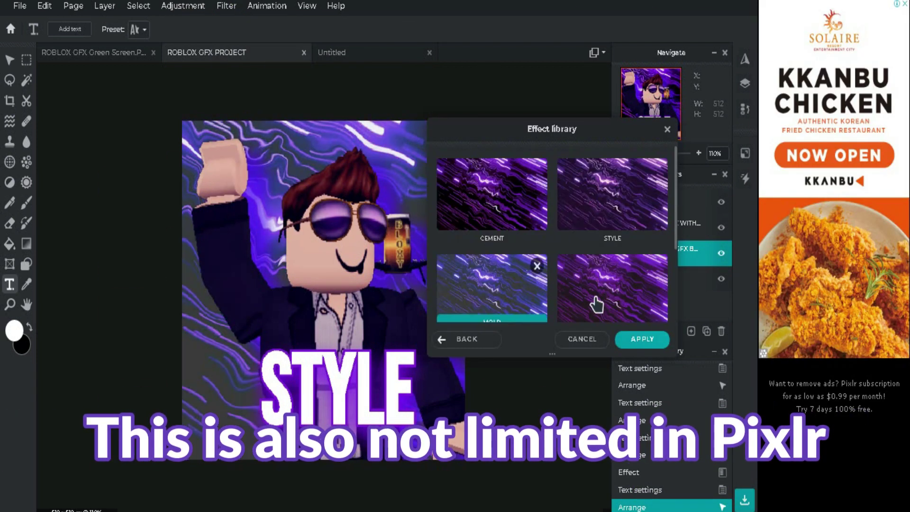
scroll(596, 304, down, 2)
click(581, 339)
Step: Reopen the effect library's Urban effects for the violet background layer
click(226, 6)
click(213, 24)
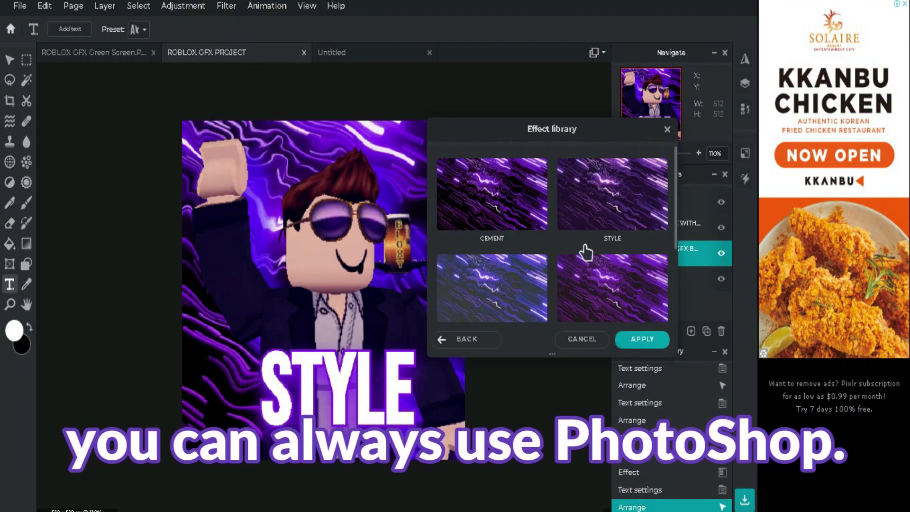